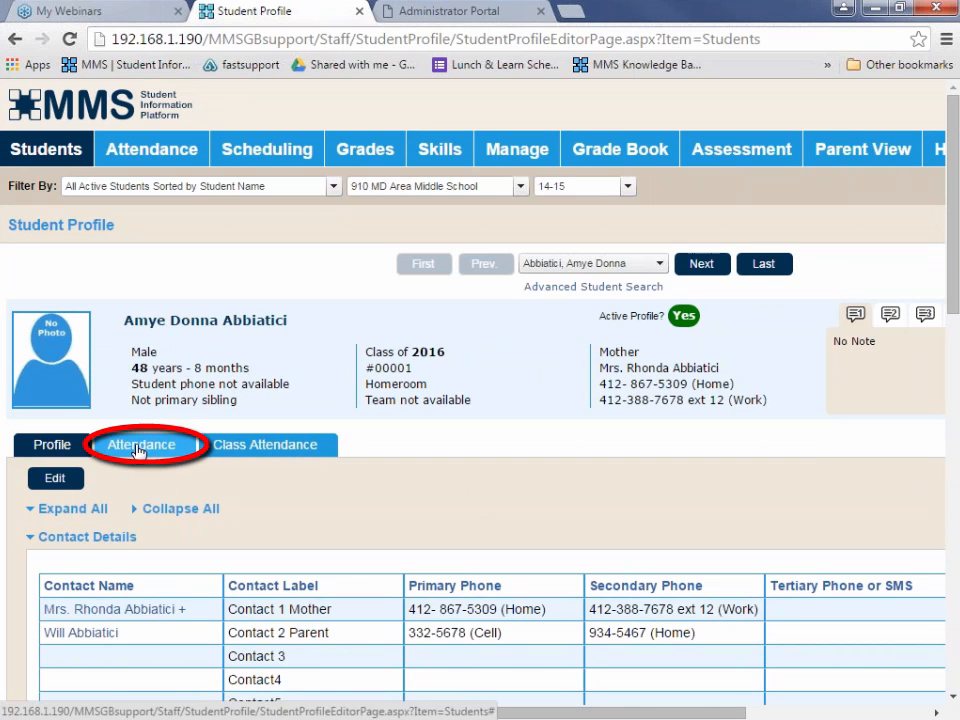
Open the student's attendance information and examine the Entry and Withdrawal record with its available actions.
{"action": "left_click", "coordinate": [138, 451]}
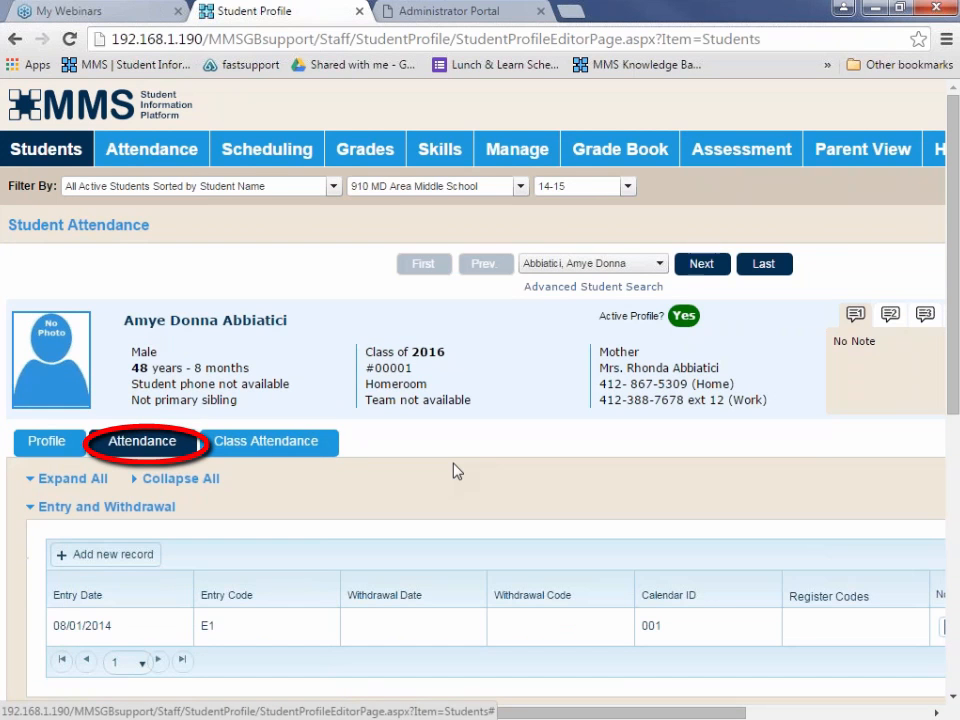
{"action": "scroll", "coordinate": [454, 468], "scroll_direction": "down", "scroll_amount": 1}
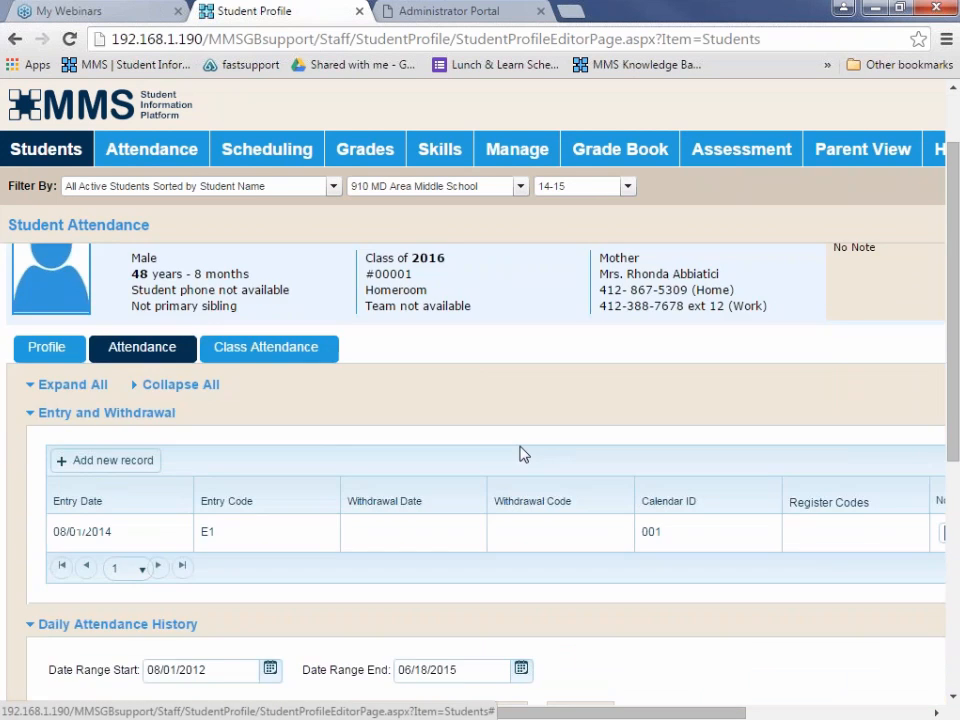
{"action": "mouse_move", "coordinate": [265, 542]}
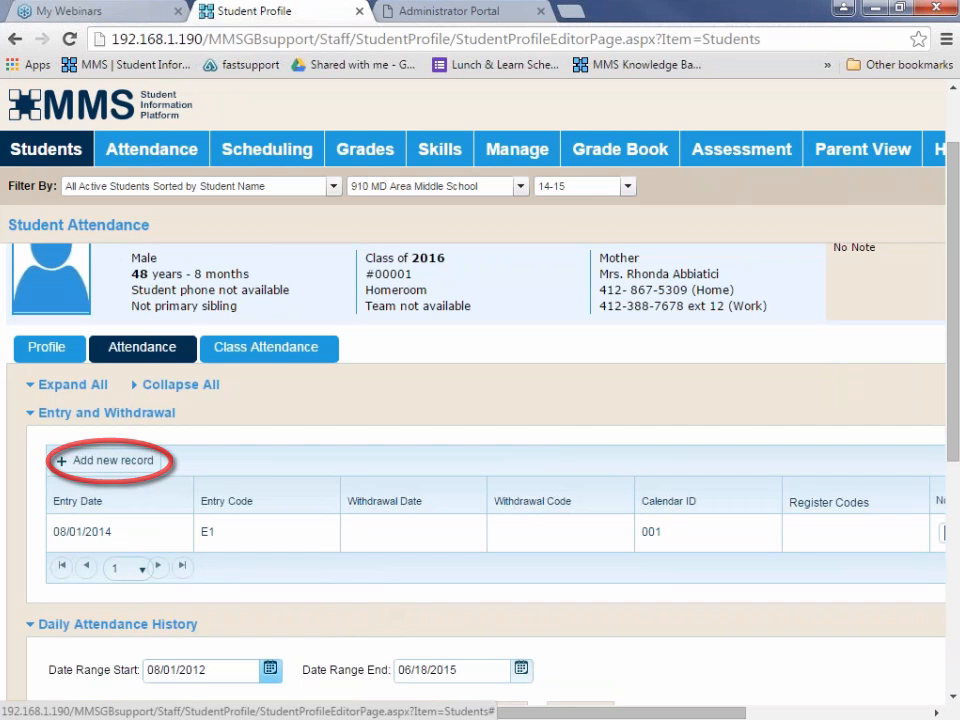
{"action": "scroll", "coordinate": [480, 450], "scroll_direction": "right", "scroll_amount": 5}
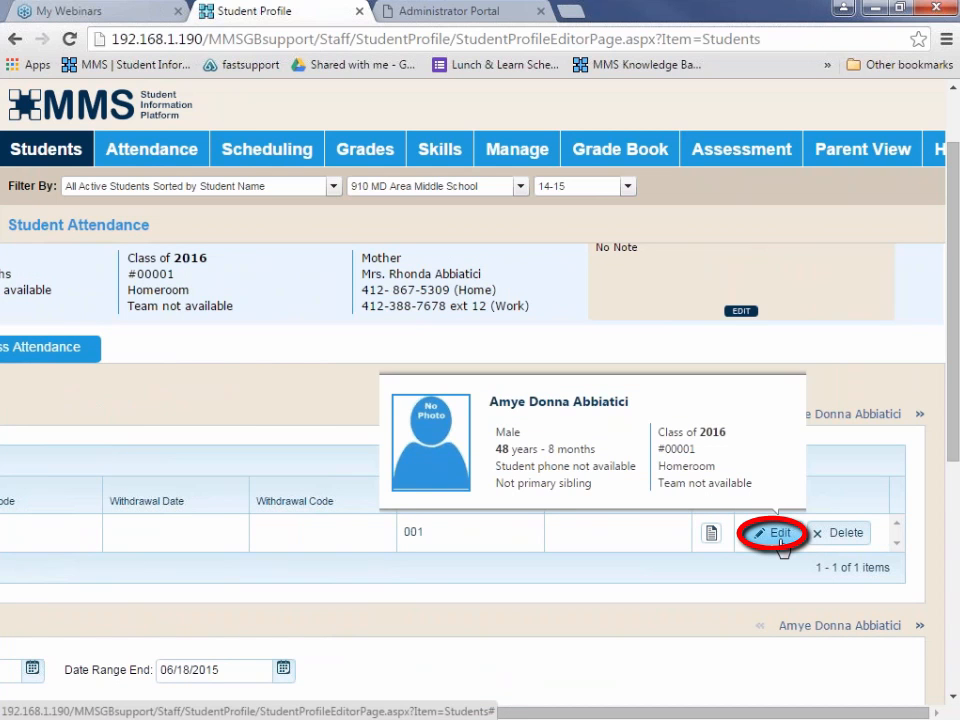
{"action": "left_click", "coordinate": [780, 538]}
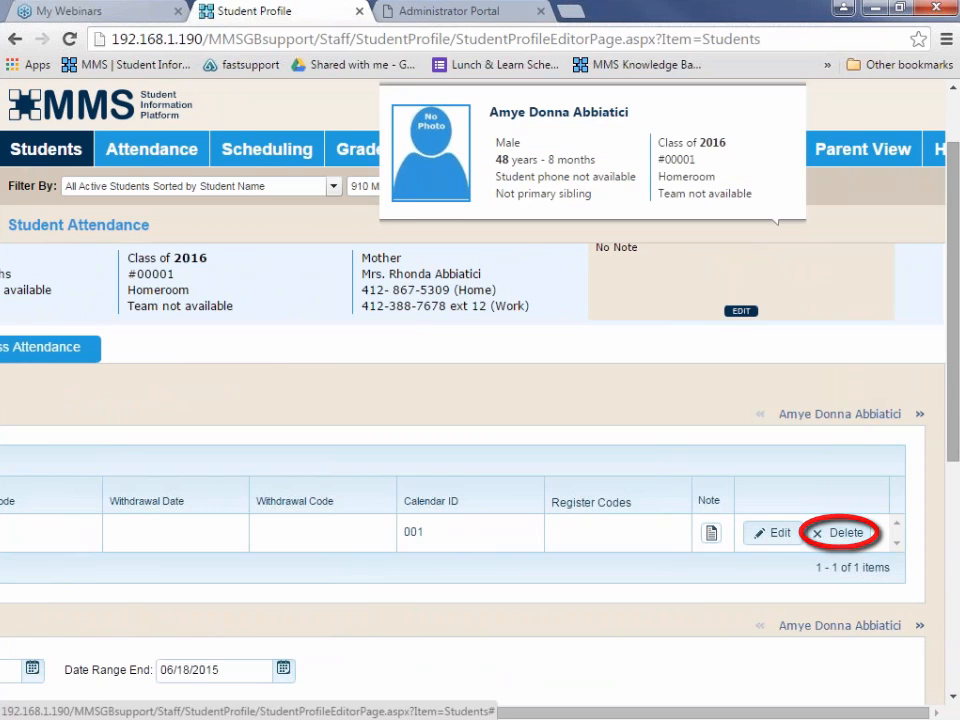
Set the start of the Daily Attendance History date range to 08/18/2014.
{"action": "scroll", "coordinate": [460, 400], "scroll_direction": "down", "scroll_amount": 2}
{"action": "scroll", "coordinate": [460, 400], "scroll_direction": "down", "scroll_amount": 2}
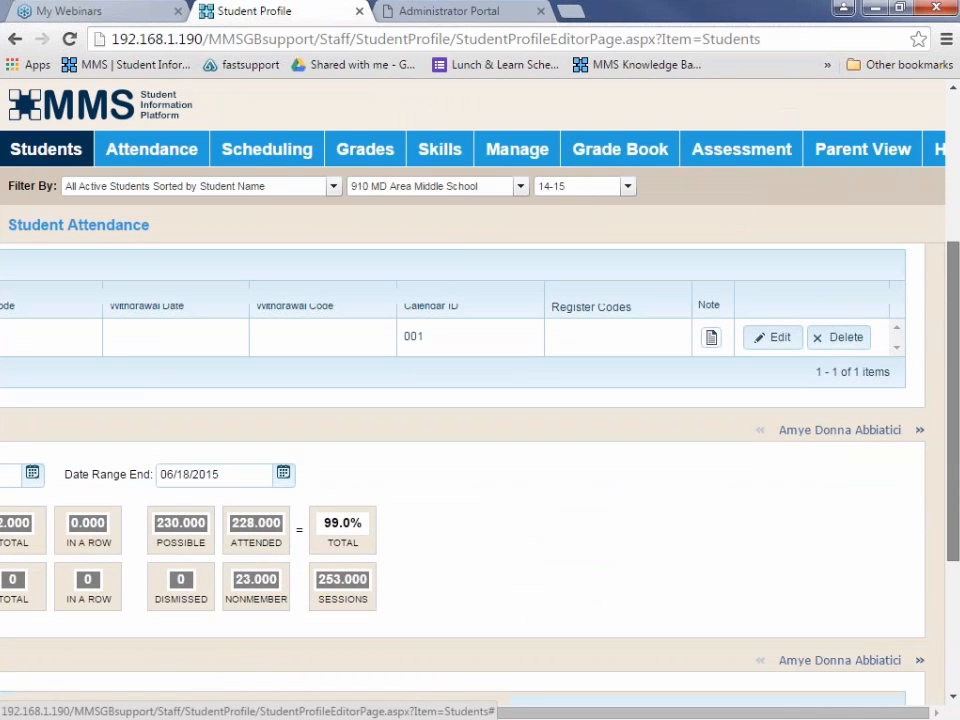
{"action": "left_click_drag", "start_coordinate": [479, 716], "coordinate": [229, 710]}
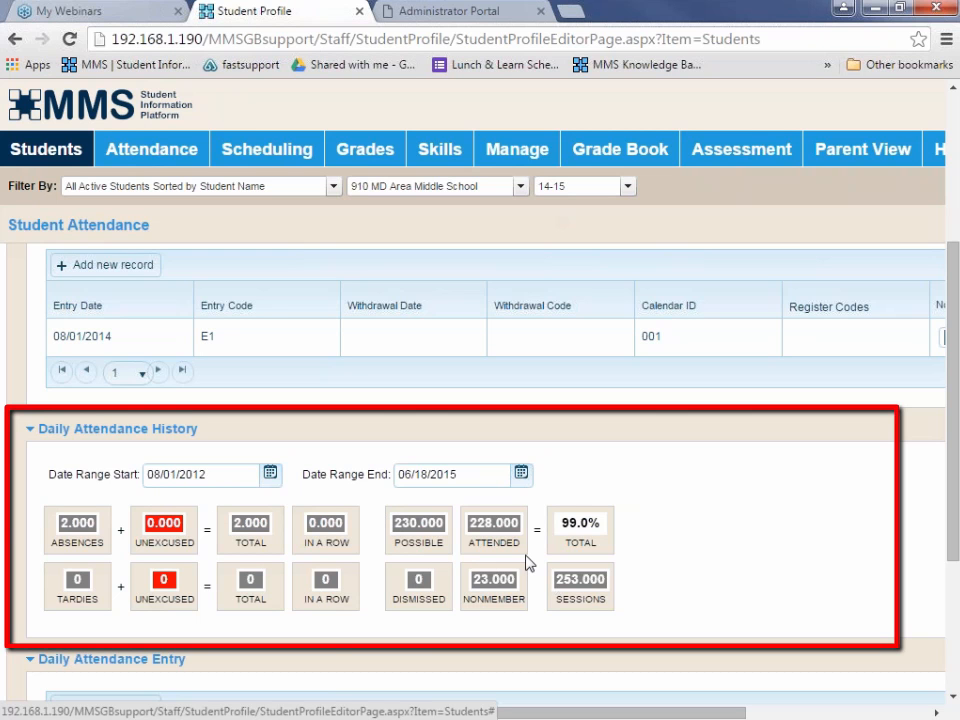
{"action": "left_click", "coordinate": [270, 473]}
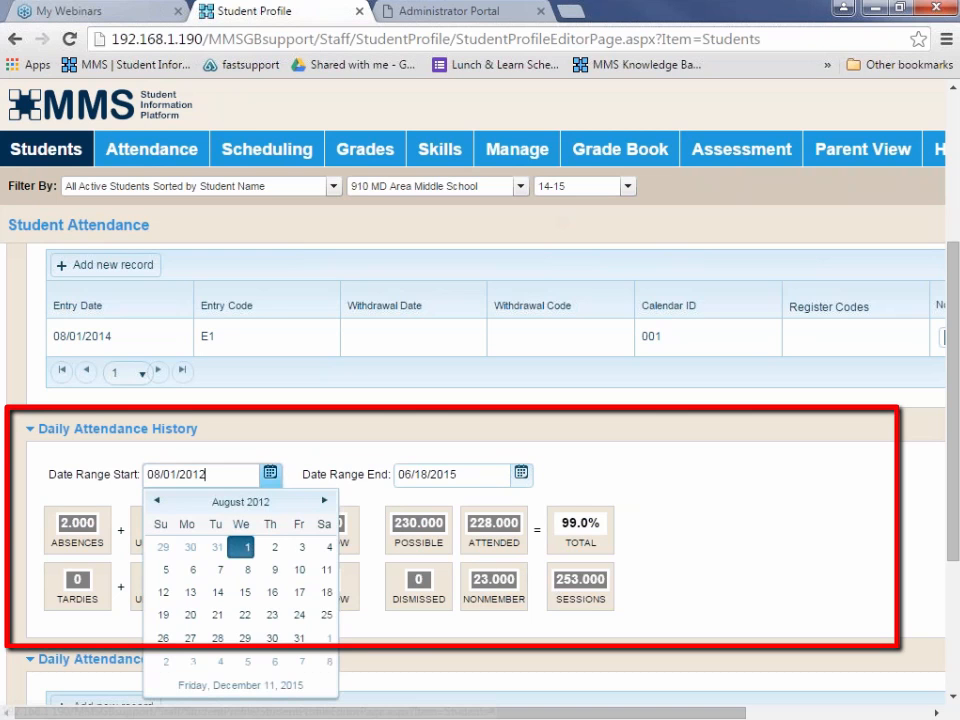
{"action": "left_click", "coordinate": [324, 502]}
{"action": "left_click", "coordinate": [324, 502]}
{"action": "left_click", "coordinate": [324, 502]}
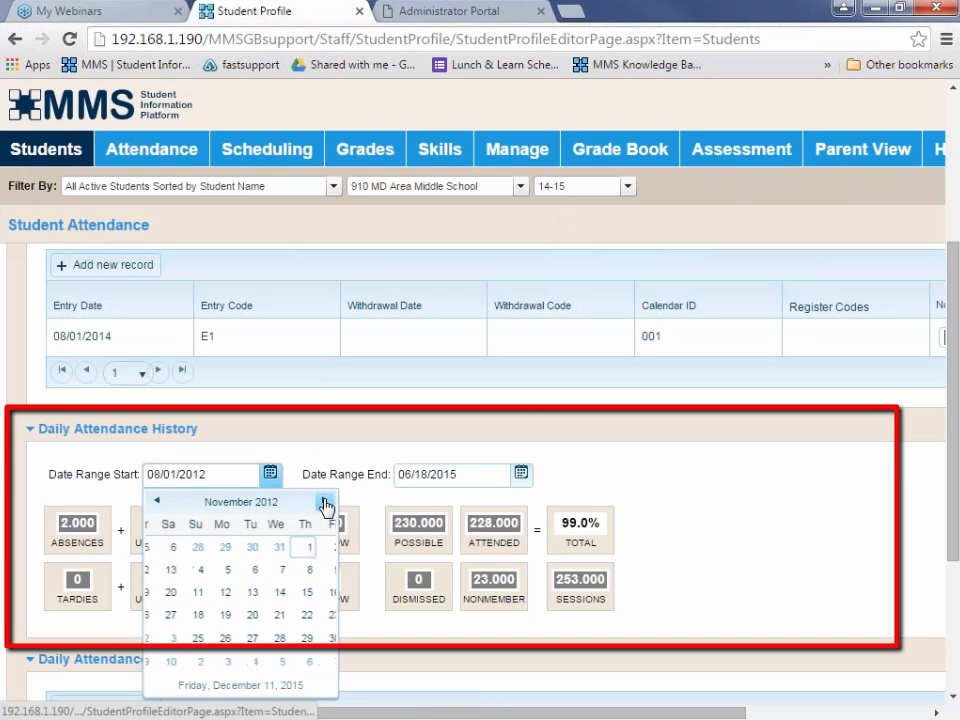
{"action": "left_click", "coordinate": [324, 502]}
{"action": "left_click", "coordinate": [324, 502]}
{"action": "left_click", "coordinate": [324, 502]}
{"action": "left_click", "coordinate": [324, 502]}
{"action": "left_click", "coordinate": [324, 502]}
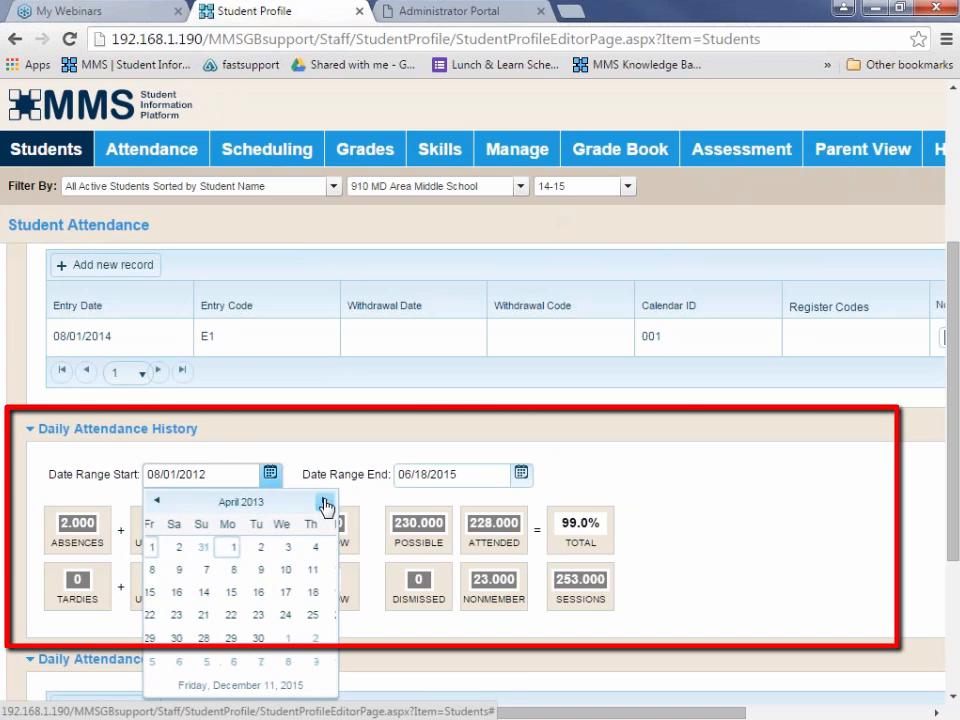
{"action": "left_click", "coordinate": [324, 502]}
{"action": "left_click", "coordinate": [324, 502]}
{"action": "left_click", "coordinate": [324, 502]}
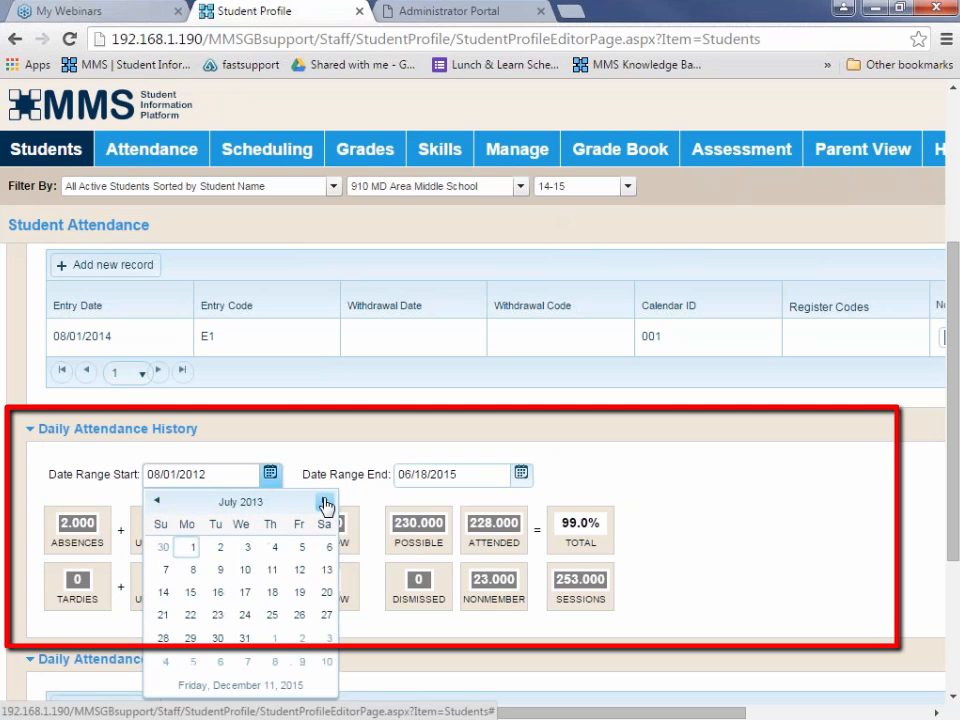
{"action": "left_click", "coordinate": [324, 502]}
{"action": "left_click", "coordinate": [324, 502]}
{"action": "left_click", "coordinate": [324, 502]}
{"action": "left_click", "coordinate": [324, 502]}
{"action": "left_click", "coordinate": [324, 502]}
{"action": "left_click", "coordinate": [324, 502]}
{"action": "left_click", "coordinate": [324, 502]}
{"action": "left_click", "coordinate": [324, 502]}
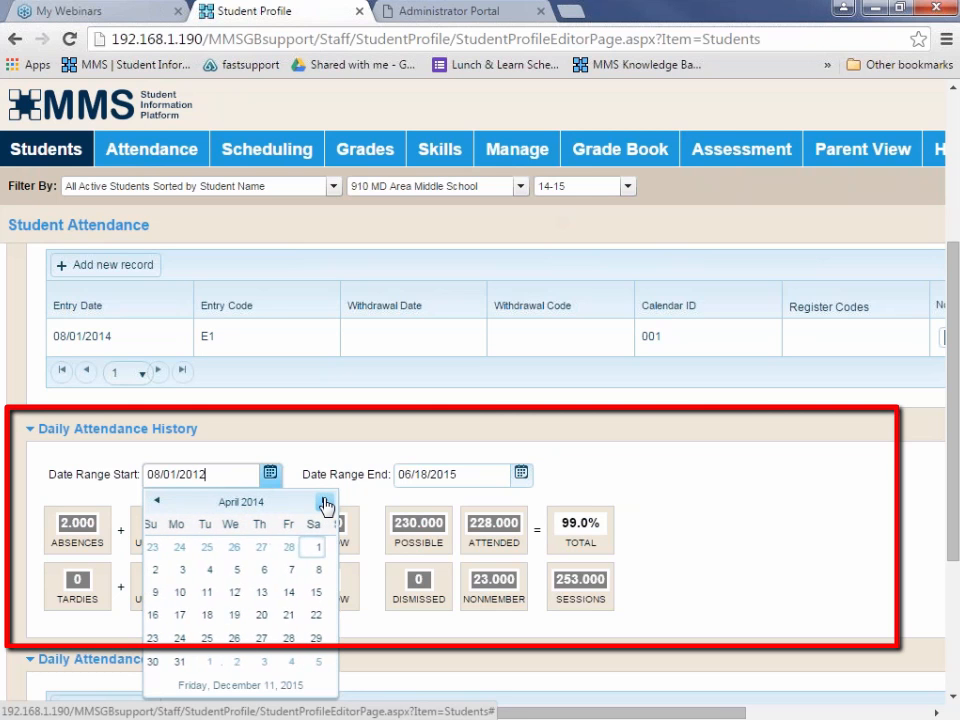
{"action": "left_click", "coordinate": [324, 502]}
{"action": "left_click", "coordinate": [324, 502]}
{"action": "left_click", "coordinate": [324, 502]}
{"action": "left_click", "coordinate": [324, 502]}
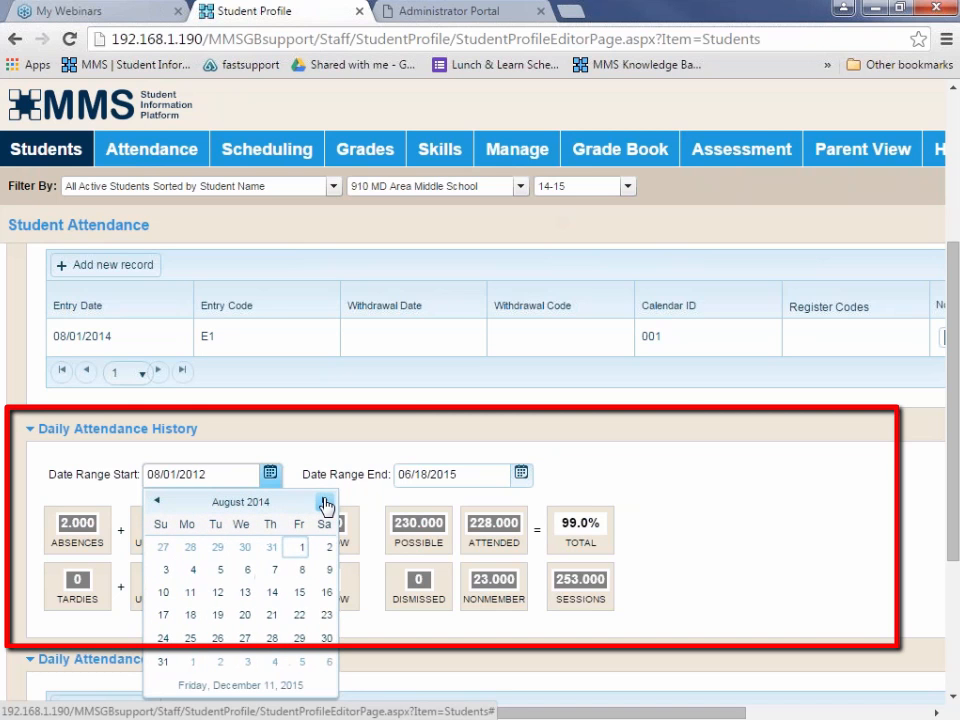
{"action": "left_click", "coordinate": [190, 615]}
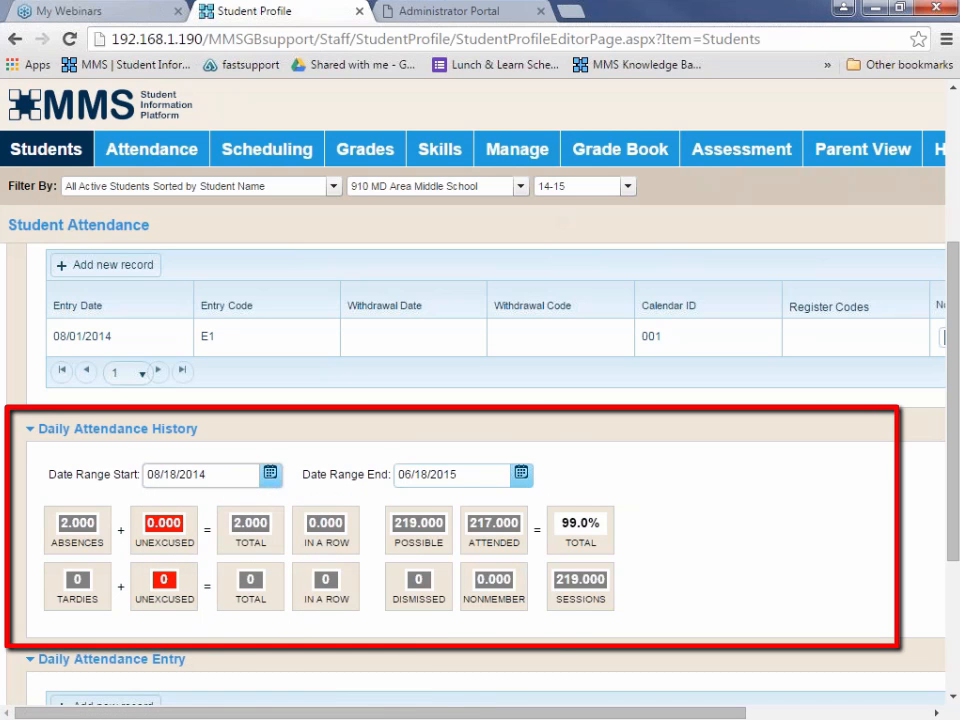
Set the end of the Daily Attendance History date range to 05/22/2015.
{"action": "left_click", "coordinate": [521, 474]}
{"action": "left_click", "coordinate": [409, 501]}
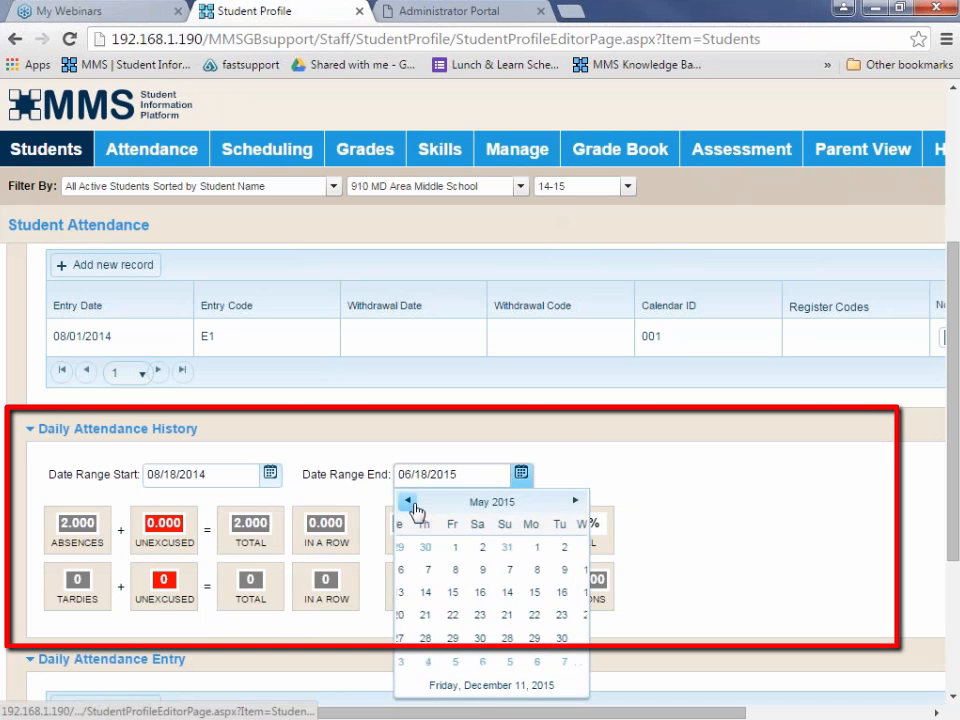
{"action": "left_click", "coordinate": [408, 501]}
{"action": "left_click", "coordinate": [408, 501]}
{"action": "left_click", "coordinate": [408, 501]}
{"action": "left_click", "coordinate": [408, 501]}
{"action": "left_click", "coordinate": [408, 501]}
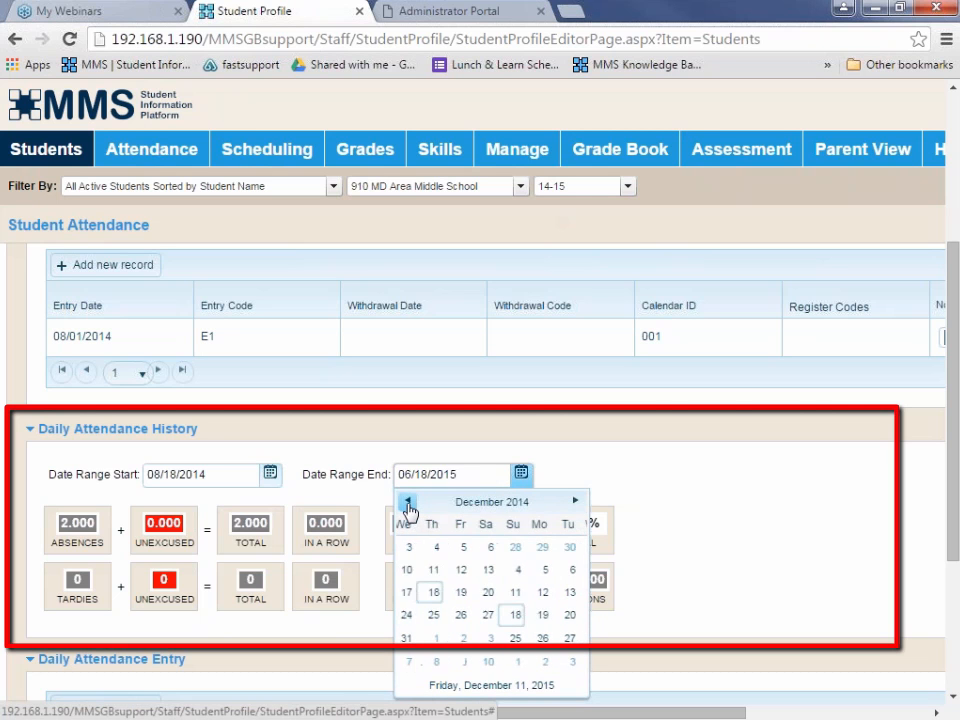
{"action": "left_click", "coordinate": [408, 501]}
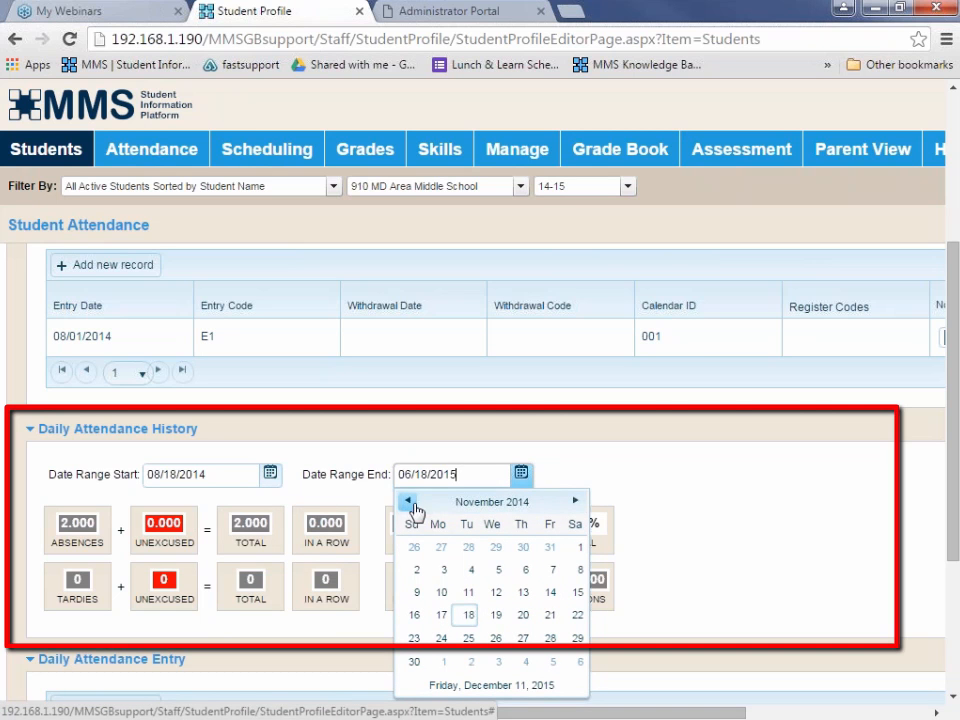
{"action": "left_click", "coordinate": [575, 501]}
{"action": "left_click", "coordinate": [575, 501]}
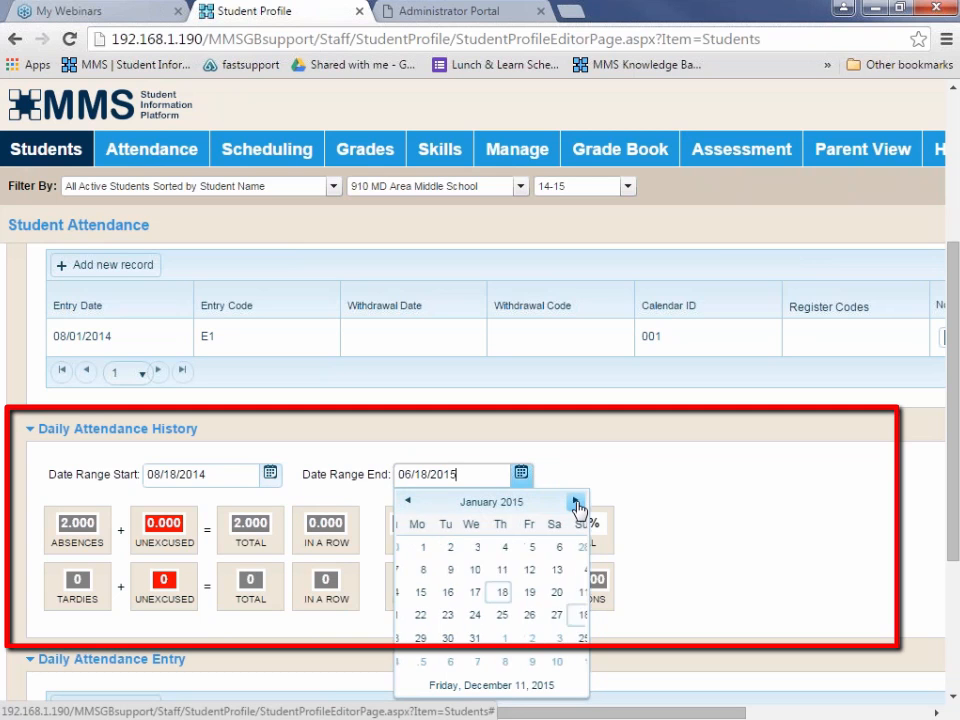
{"action": "left_click", "coordinate": [575, 501]}
{"action": "left_click", "coordinate": [575, 501]}
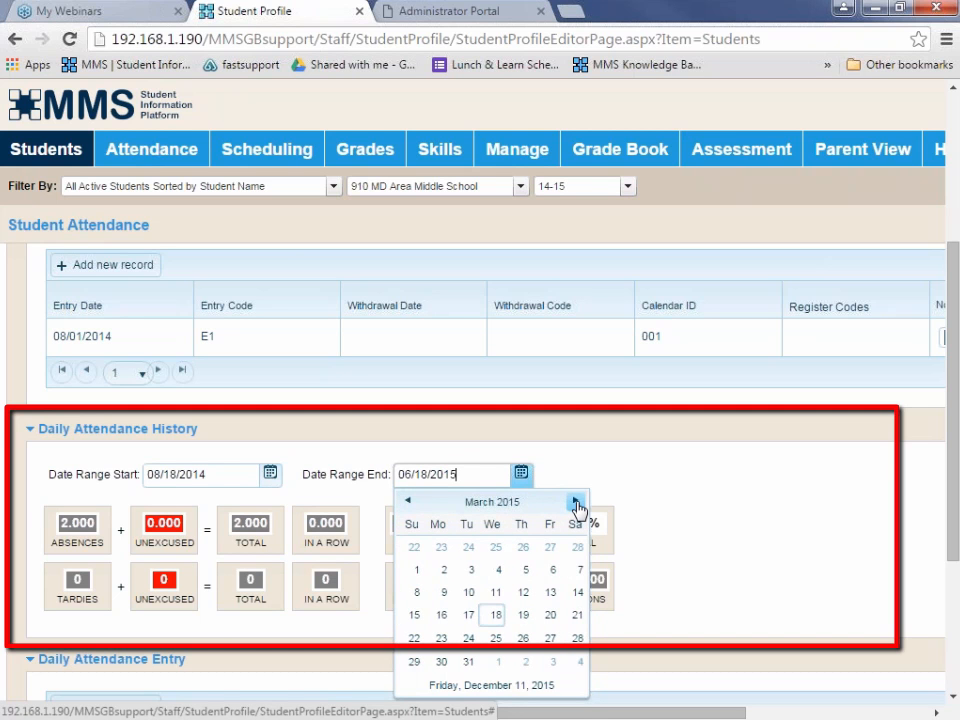
{"action": "left_click", "coordinate": [575, 501]}
{"action": "left_click", "coordinate": [575, 501]}
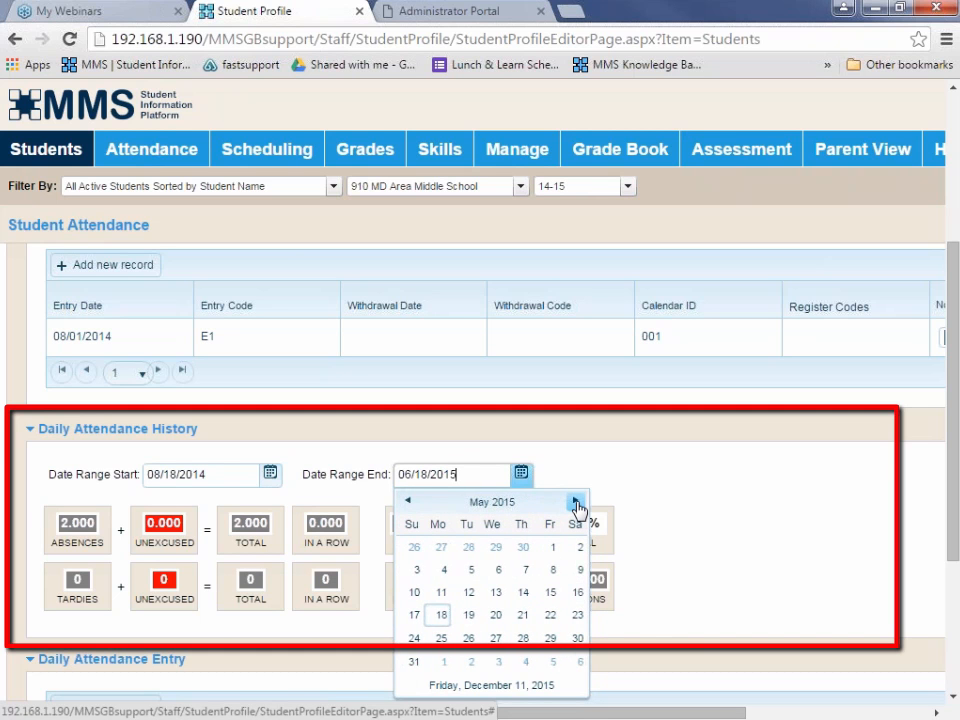
{"action": "left_click", "coordinate": [551, 616]}
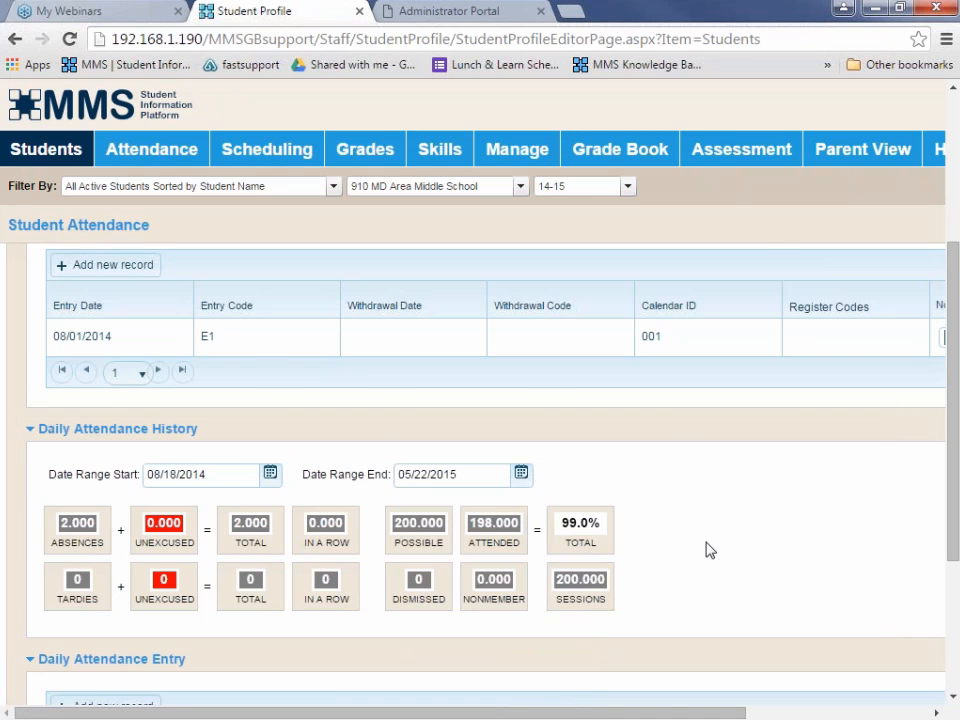
Add a new record under Daily Attendance Entry and set its date to 12/19/2014.
{"action": "scroll", "coordinate": [707, 551], "scroll_direction": "down", "scroll_amount": 2}
{"action": "scroll", "coordinate": [707, 551], "scroll_direction": "down", "scroll_amount": 1}
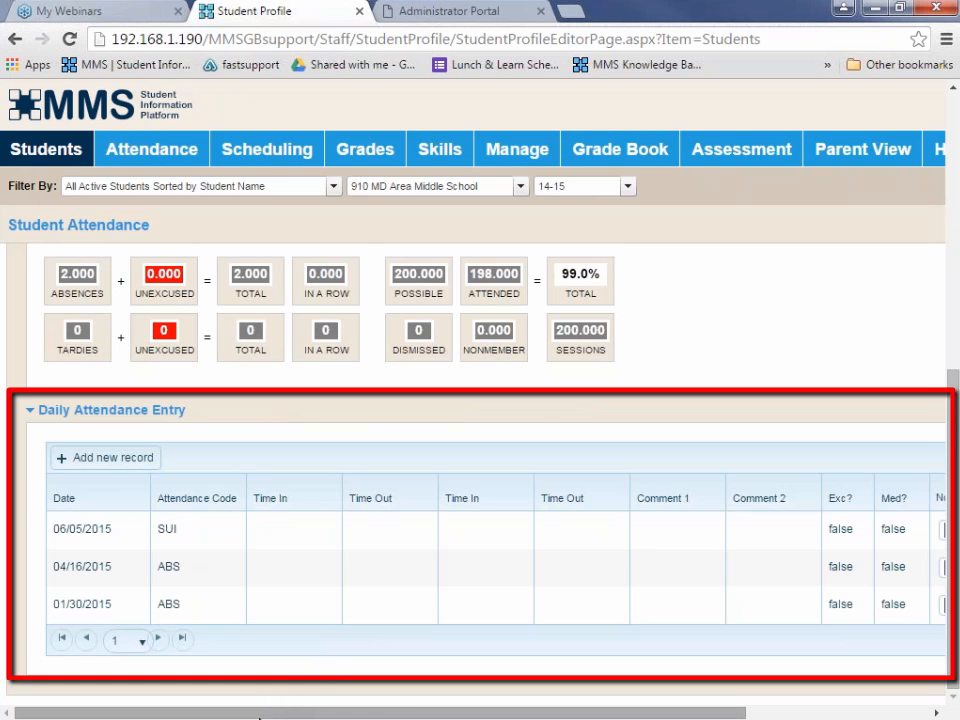
{"action": "left_click_drag", "start_coordinate": [261, 716], "coordinate": [445, 716]}
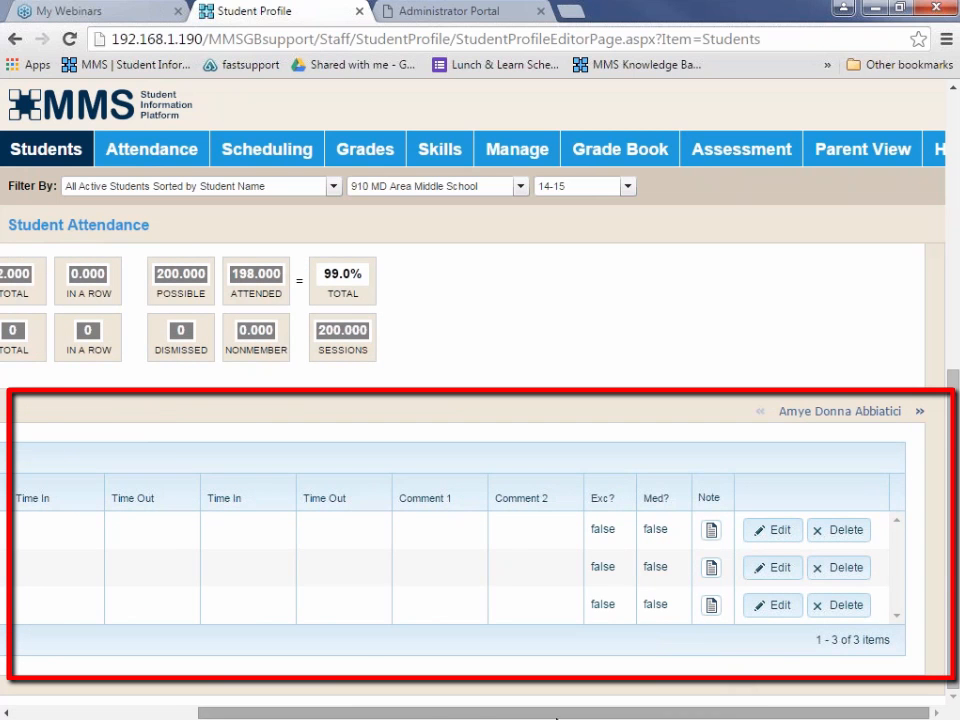
{"action": "left_click_drag", "start_coordinate": [425, 716], "coordinate": [82, 716]}
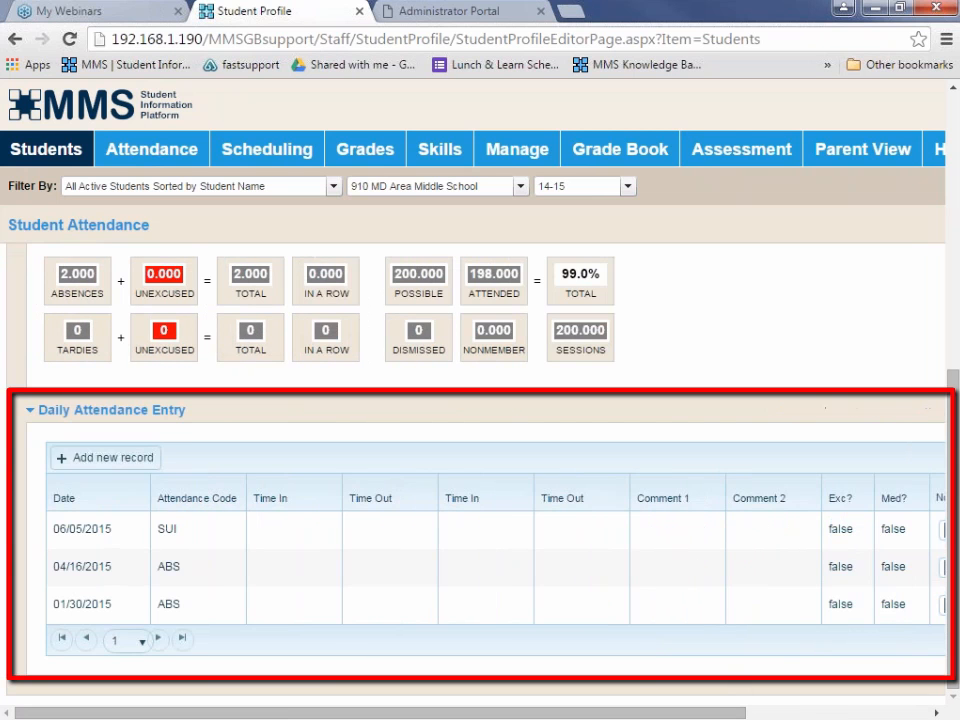
{"action": "left_click", "coordinate": [118, 462]}
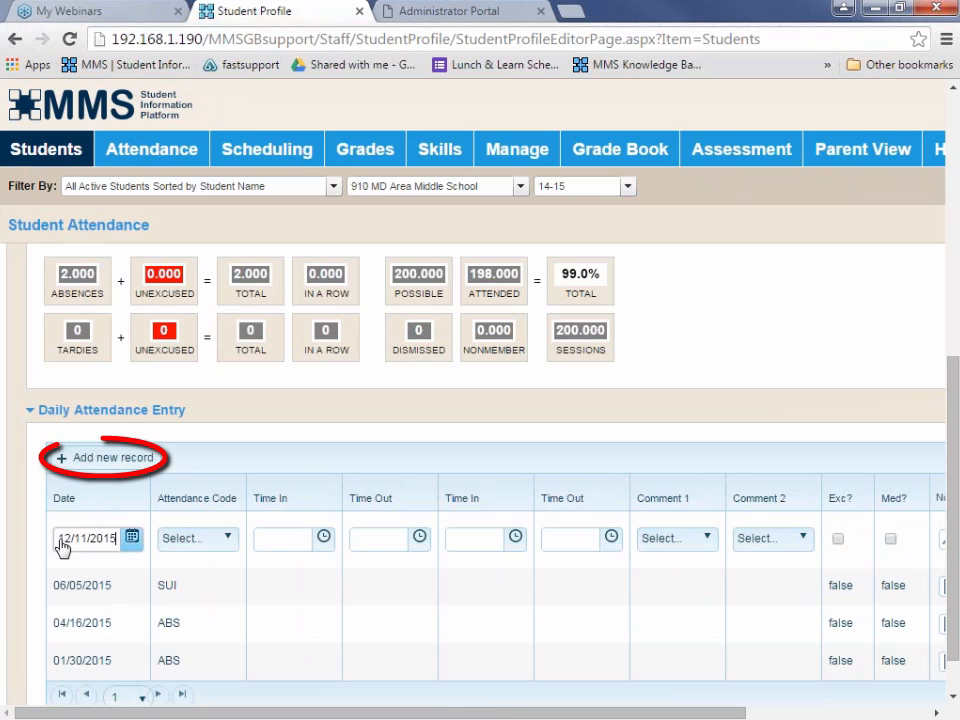
{"action": "left_click", "coordinate": [132, 540]}
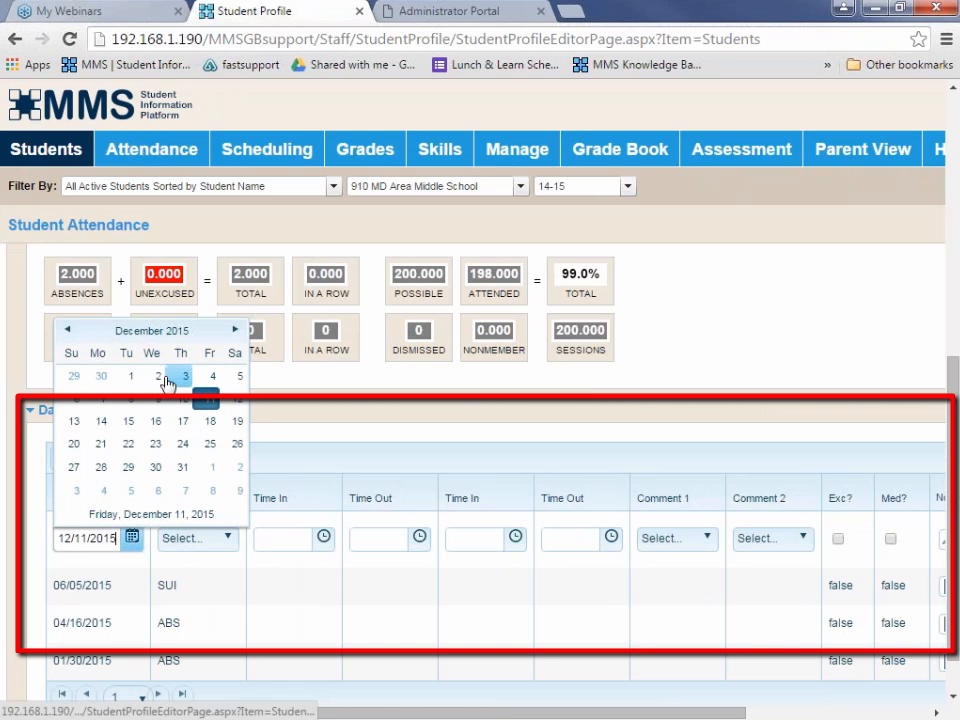
{"action": "double_click", "coordinate": [67, 331]}
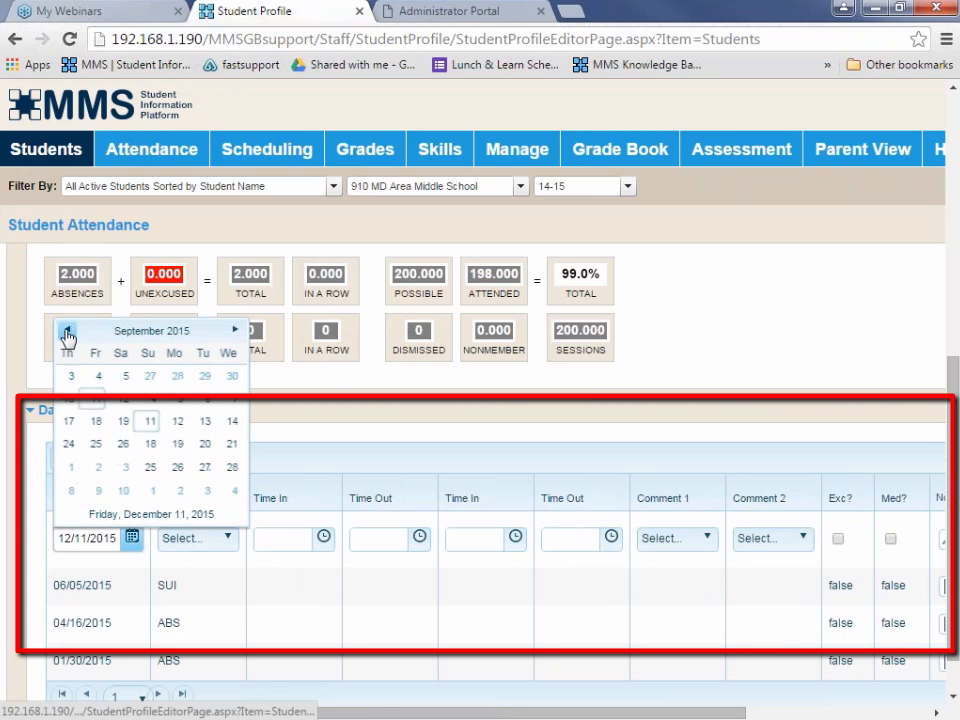
{"action": "triple_click", "coordinate": [67, 331]}
{"action": "triple_click", "coordinate": [67, 331]}
{"action": "left_click", "coordinate": [67, 331]}
{"action": "left_click", "coordinate": [67, 331]}
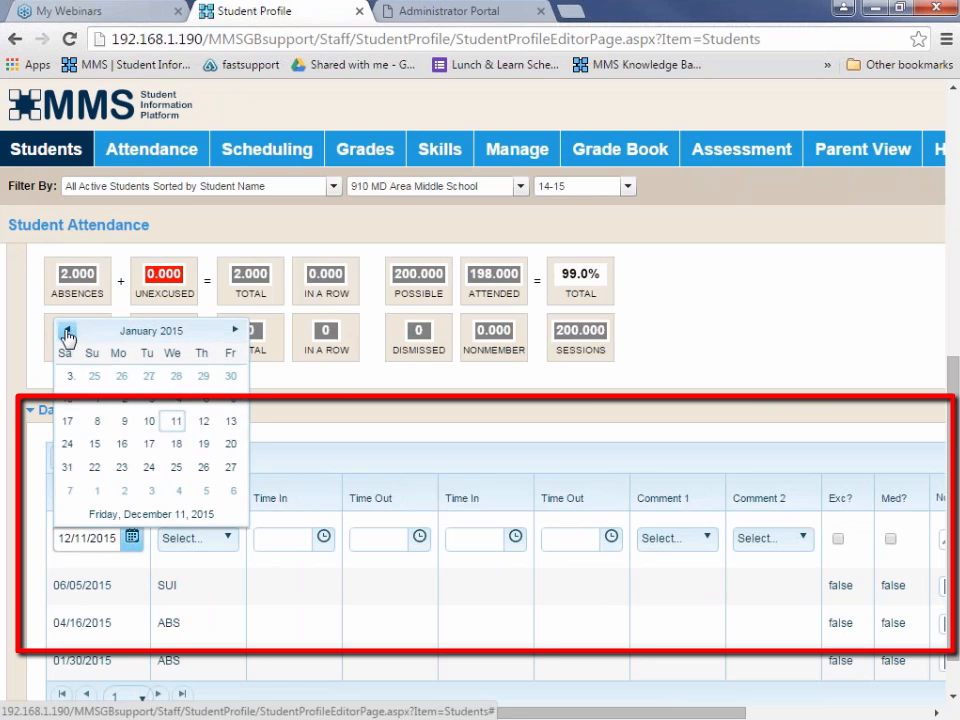
{"action": "left_click", "coordinate": [67, 331]}
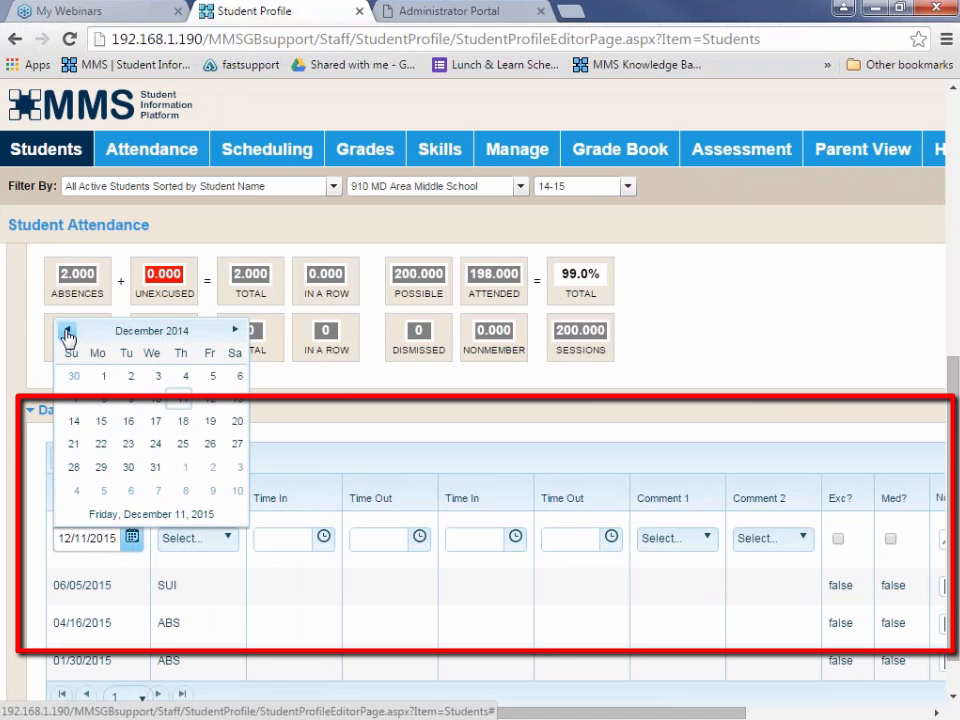
{"action": "left_click", "coordinate": [210, 421]}
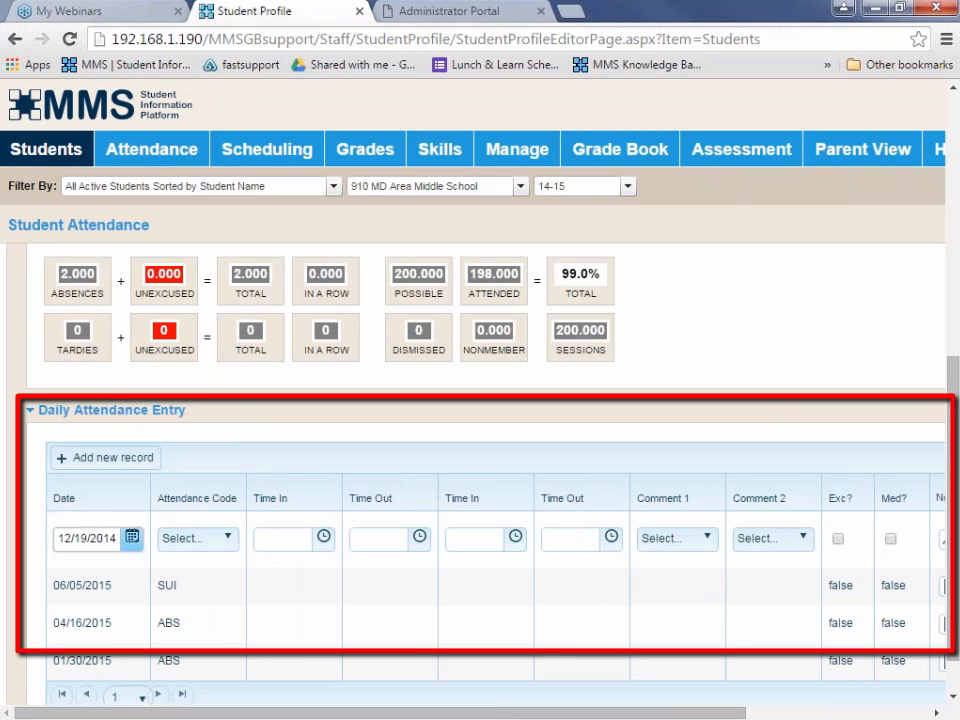
Assign the attendance code ABS - Absent to the new 12/19/2014 record and save it.
{"action": "left_click", "coordinate": [230, 541]}
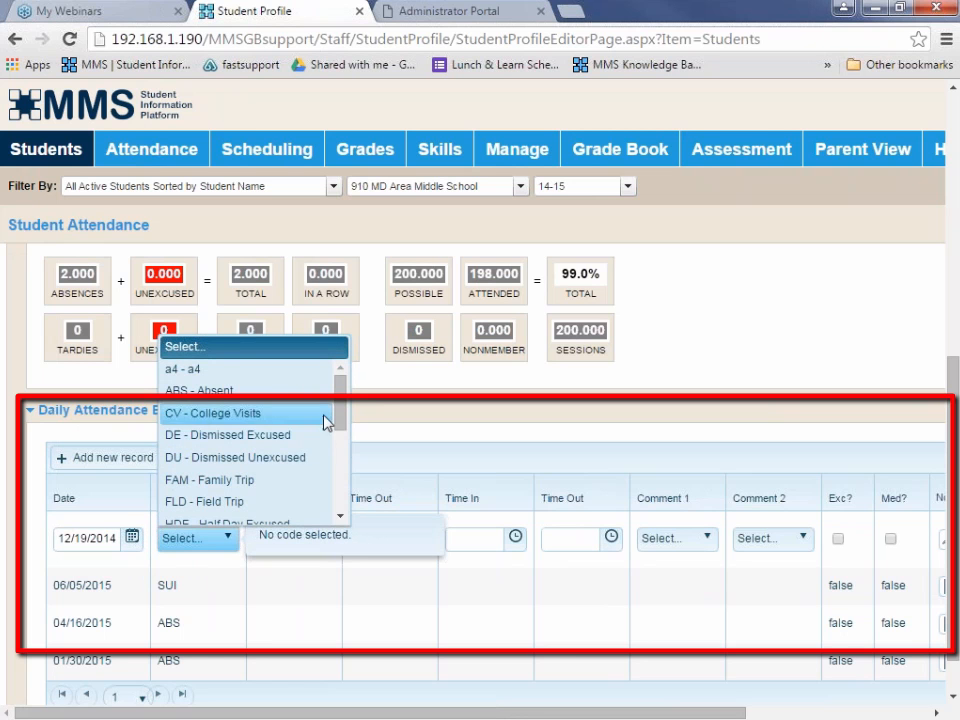
{"action": "mouse_move", "coordinate": [341, 410]}
{"action": "left_mouse_down"}
{"action": "mouse_move", "coordinate": [347, 444]}
{"action": "mouse_move", "coordinate": [349, 415]}
{"action": "left_mouse_up"}
{"action": "left_click", "coordinate": [217, 380]}
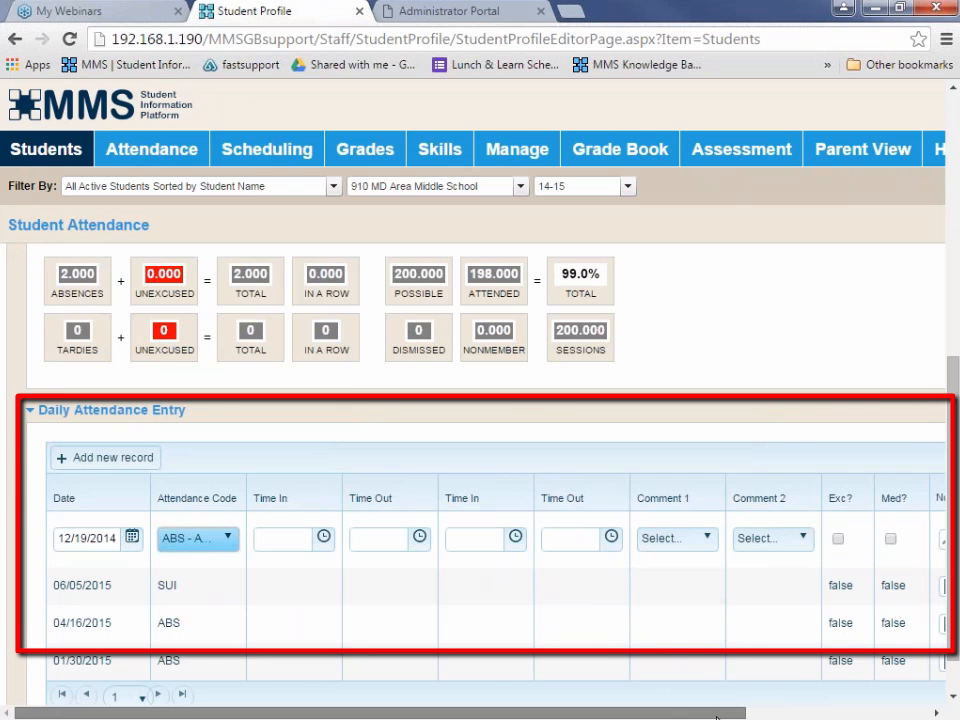
{"action": "left_click_drag", "start_coordinate": [745, 714], "coordinate": [895, 715]}
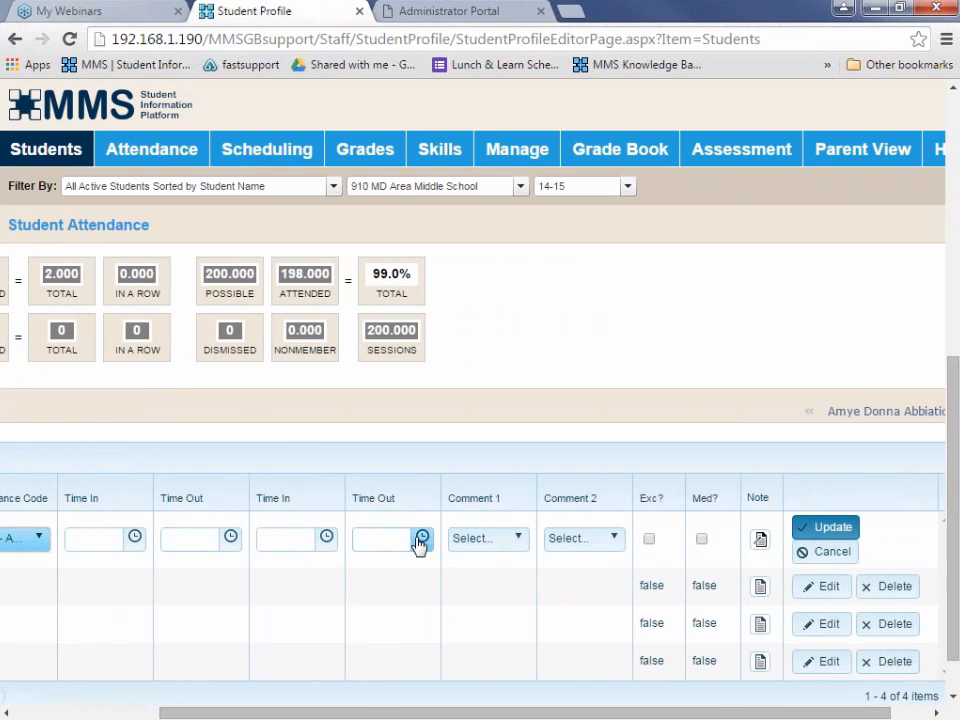
{"action": "left_click", "coordinate": [826, 528]}
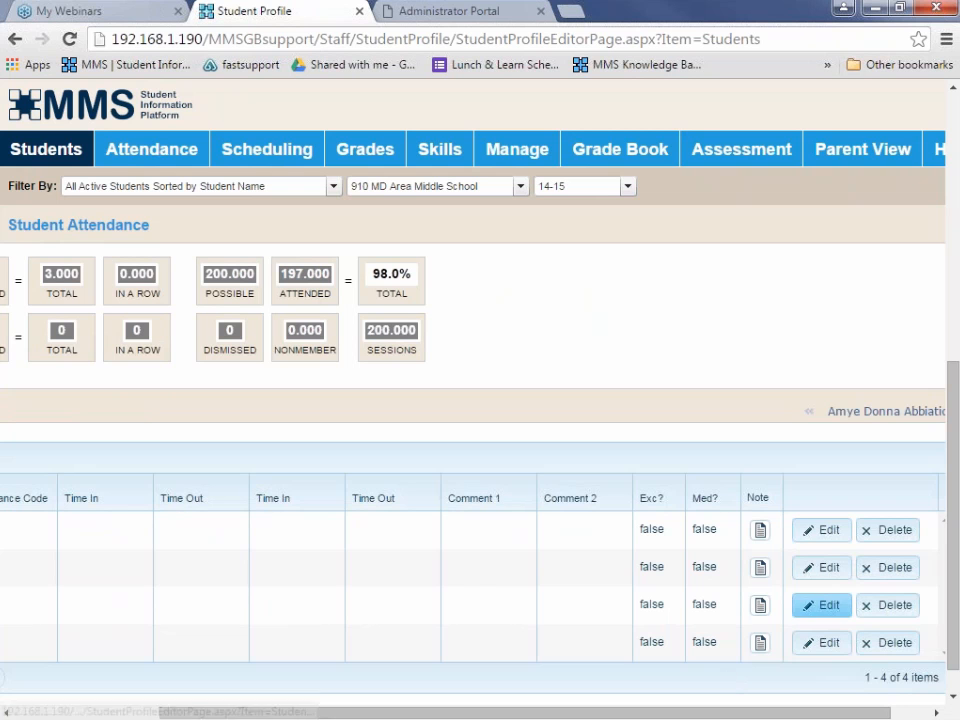
Change the attendance code of the 04/16/2015 daily attendance record to CV - College Visits and save it.
{"action": "left_click", "coordinate": [824, 604]}
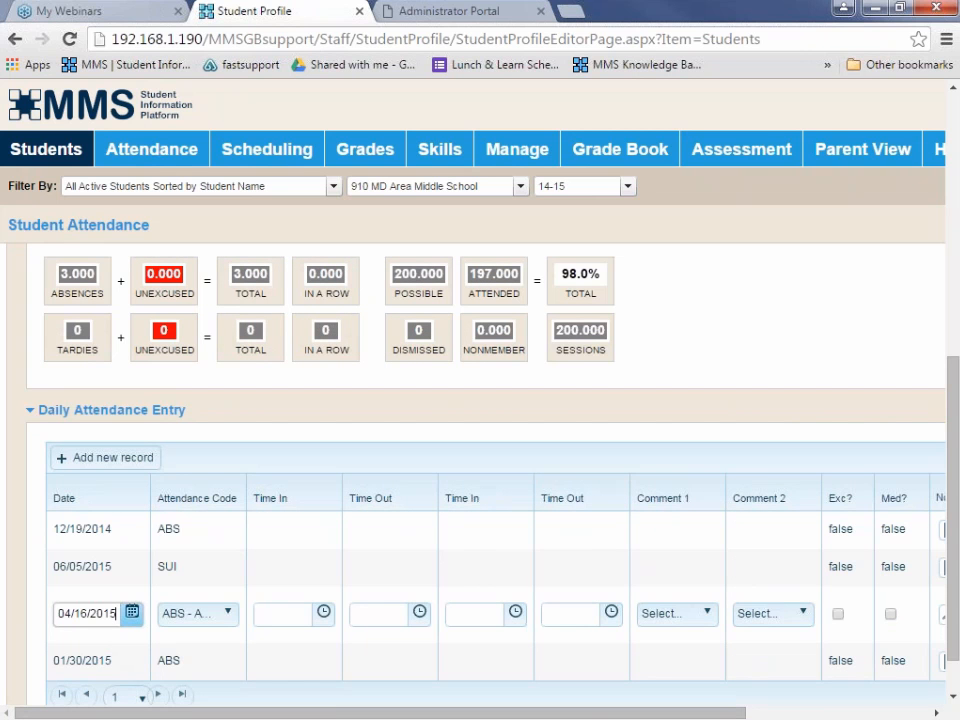
{"action": "left_click", "coordinate": [226, 614]}
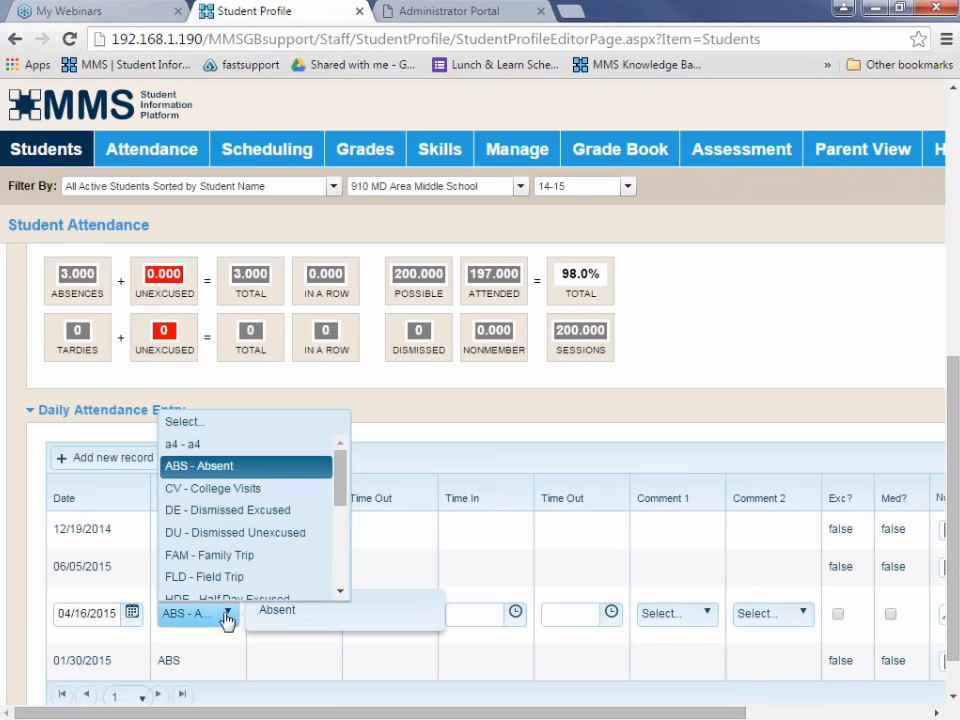
{"action": "left_click", "coordinate": [212, 494]}
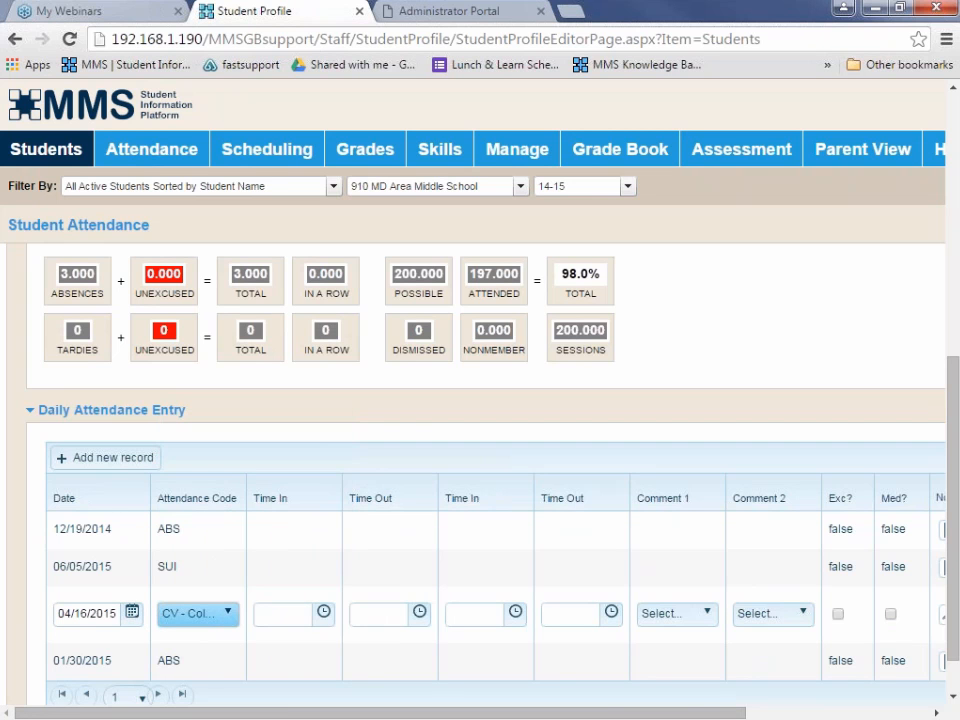
{"action": "left_click_drag", "start_coordinate": [415, 714], "coordinate": [569, 714]}
{"action": "left_click", "coordinate": [772, 605]}
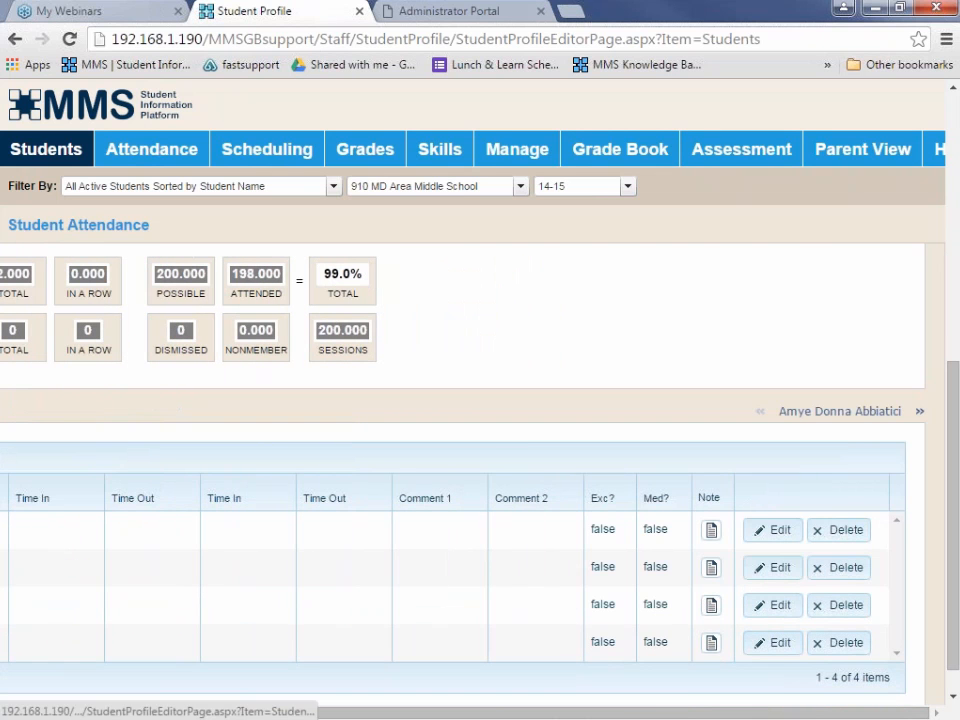
Open the student's Class Attendance page.
{"action": "scroll", "coordinate": [457, 543], "scroll_direction": "down", "scroll_amount": 1}
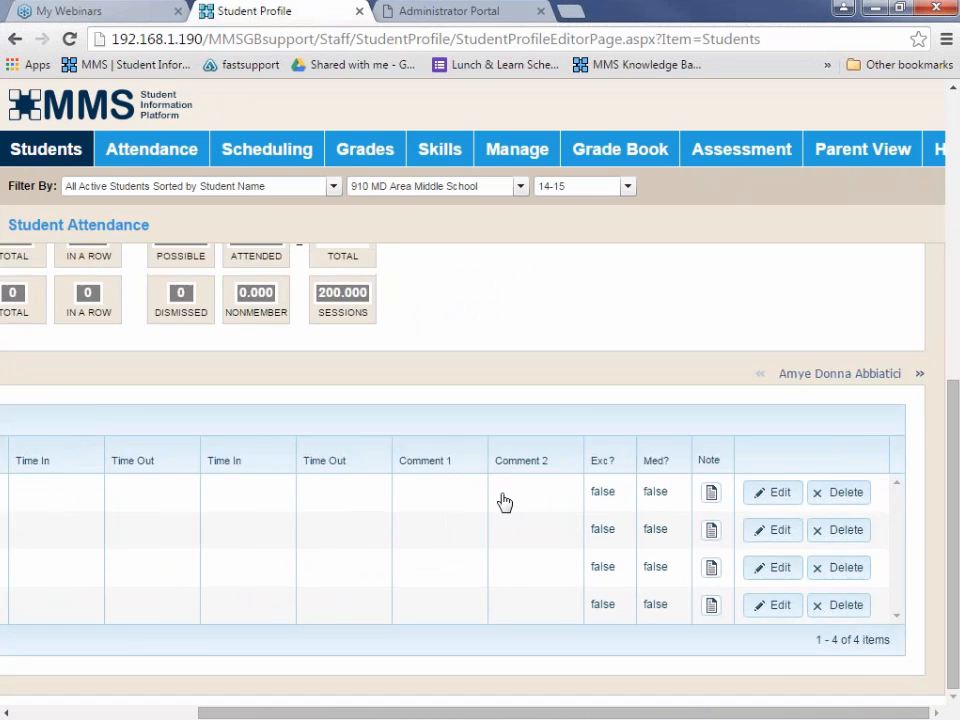
{"action": "left_click_drag", "start_coordinate": [257, 713], "coordinate": [71, 710]}
{"action": "scroll", "coordinate": [223, 625], "scroll_direction": "up", "scroll_amount": 6}
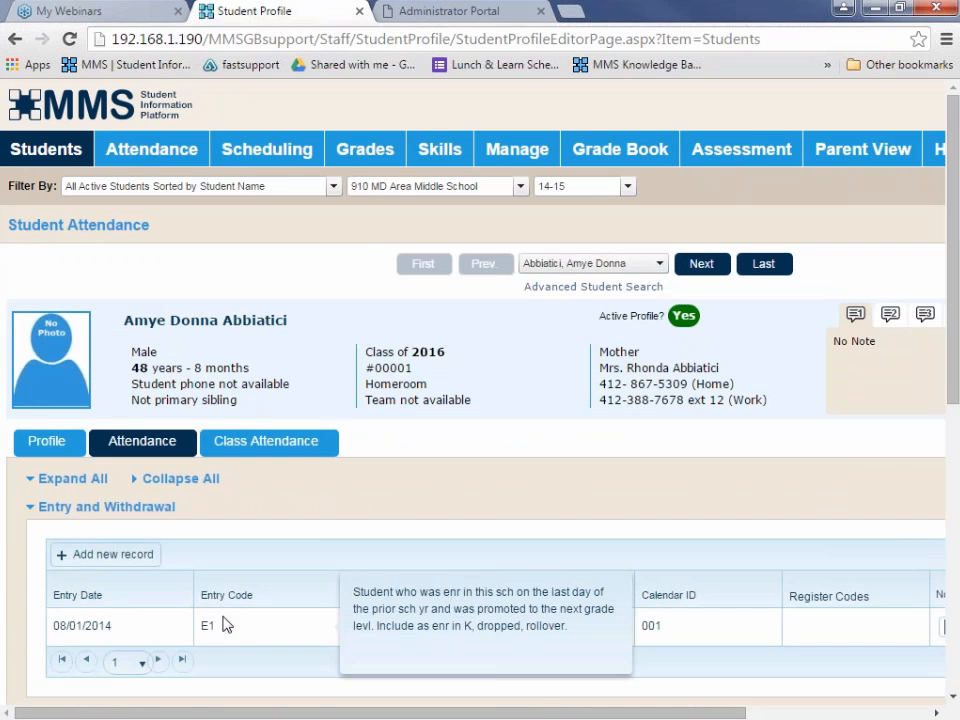
{"action": "left_click", "coordinate": [262, 452]}
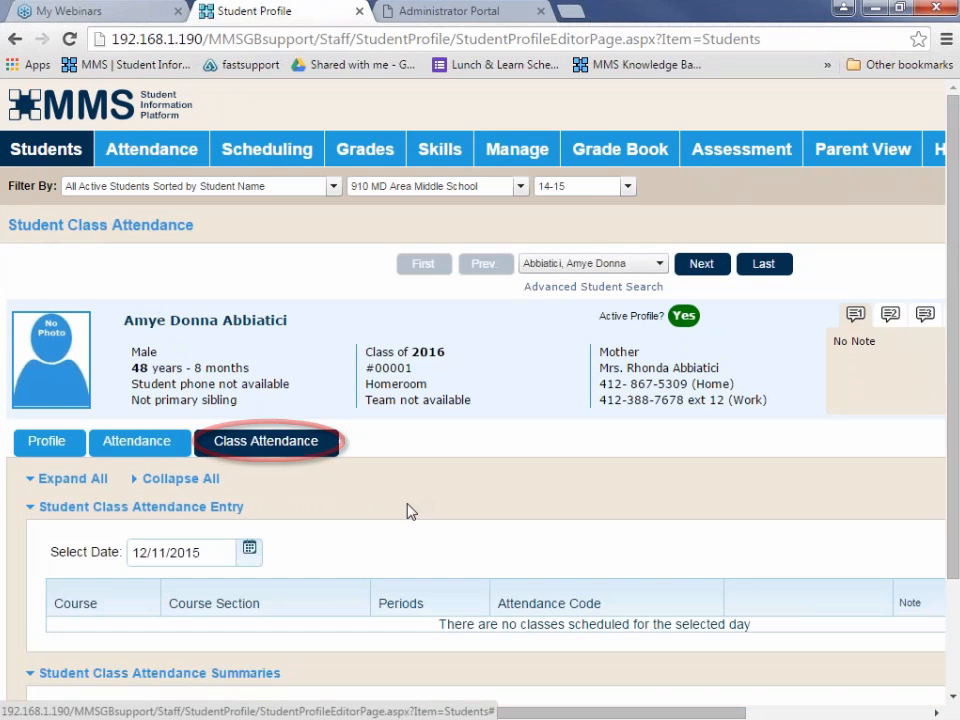
Set the date under Student Class Attendance Entry to 12/11/2014.
{"action": "scroll", "coordinate": [367, 548], "scroll_direction": "down", "scroll_amount": 2}
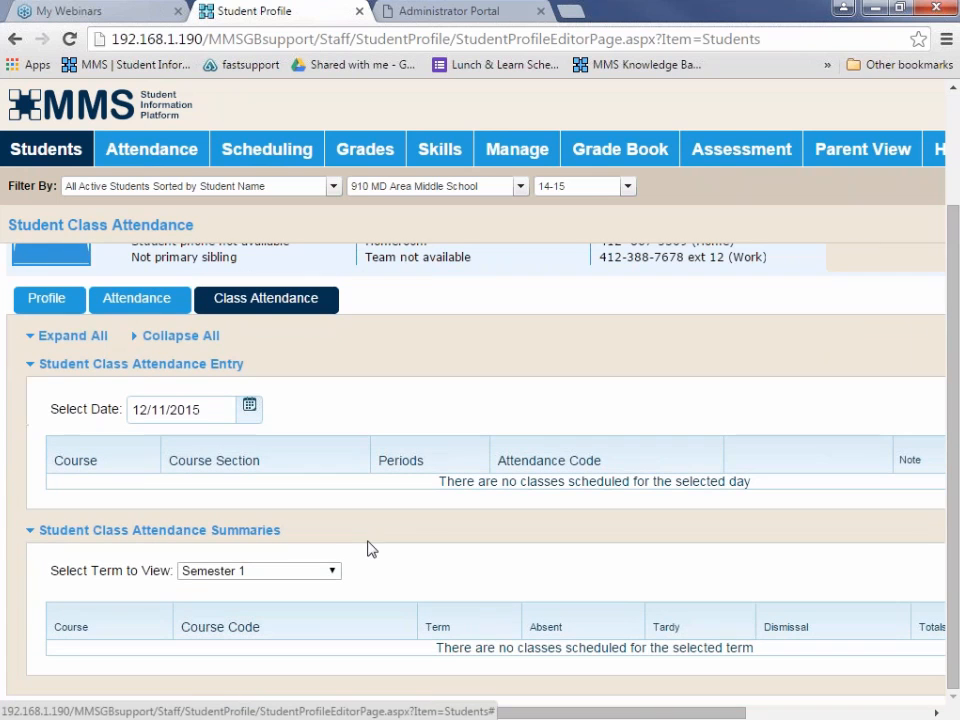
{"action": "left_click", "coordinate": [249, 410]}
{"action": "left_click", "coordinate": [140, 438]}
{"action": "left_click", "coordinate": [140, 438]}
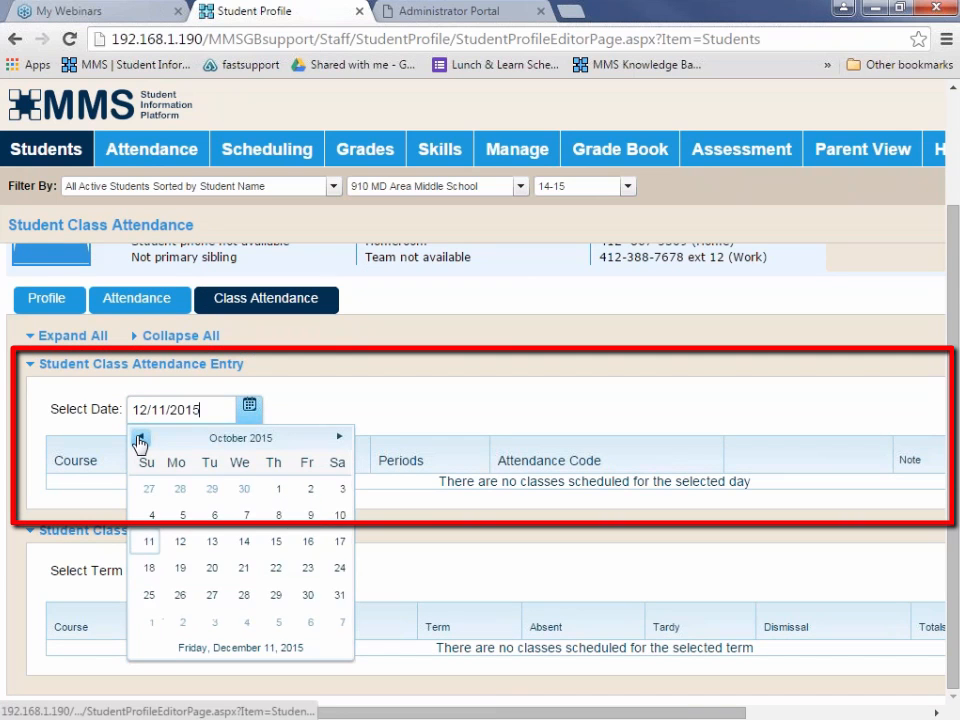
{"action": "left_click", "coordinate": [140, 438]}
{"action": "left_click", "coordinate": [140, 438]}
{"action": "left_click", "coordinate": [140, 438]}
{"action": "left_click", "coordinate": [140, 438]}
{"action": "left_click", "coordinate": [140, 438]}
{"action": "left_click", "coordinate": [140, 438]}
{"action": "left_click", "coordinate": [140, 438]}
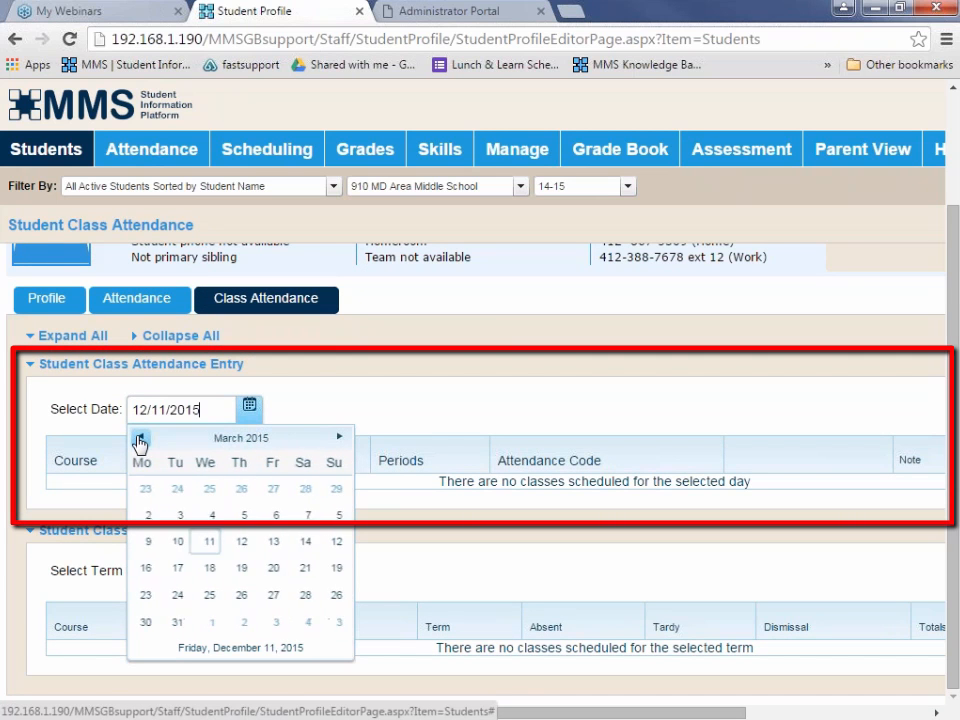
{"action": "left_click", "coordinate": [140, 438]}
{"action": "left_click", "coordinate": [140, 438]}
{"action": "left_click", "coordinate": [140, 438]}
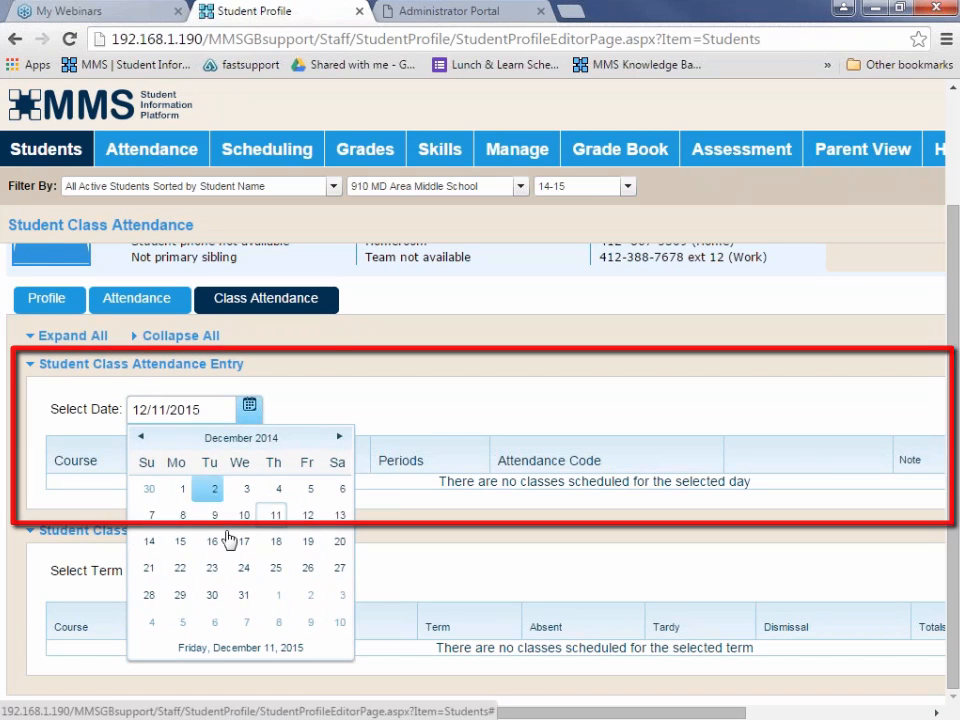
{"action": "left_click", "coordinate": [274, 454]}
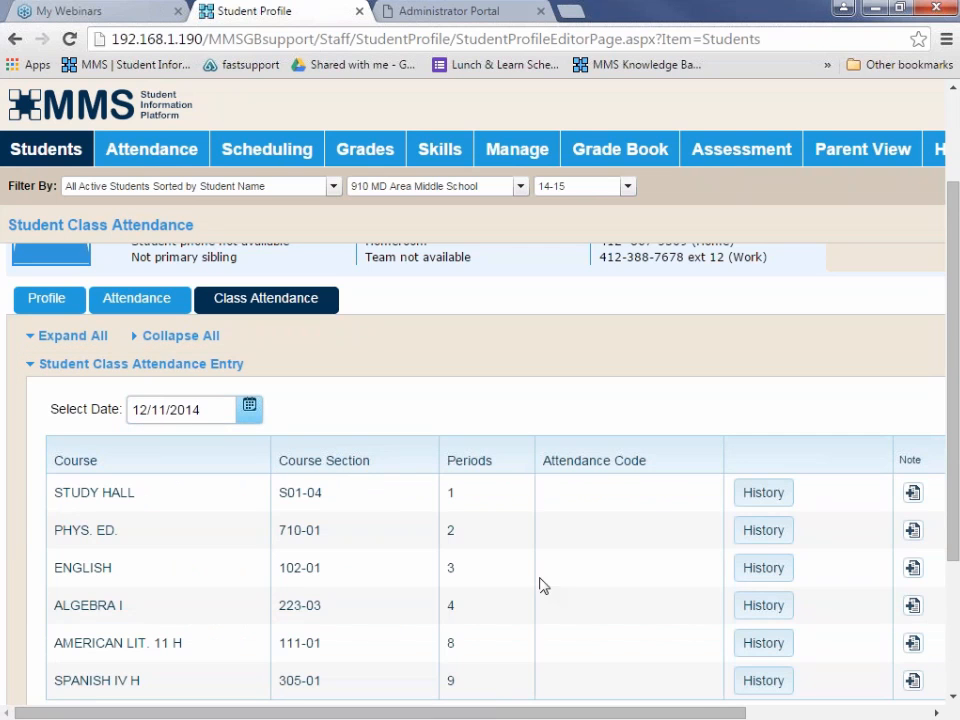
Set the term for the Student Class Attendance Summaries to Year and view the per-course summary.
{"action": "scroll", "coordinate": [631, 612], "scroll_direction": "down", "scroll_amount": 1}
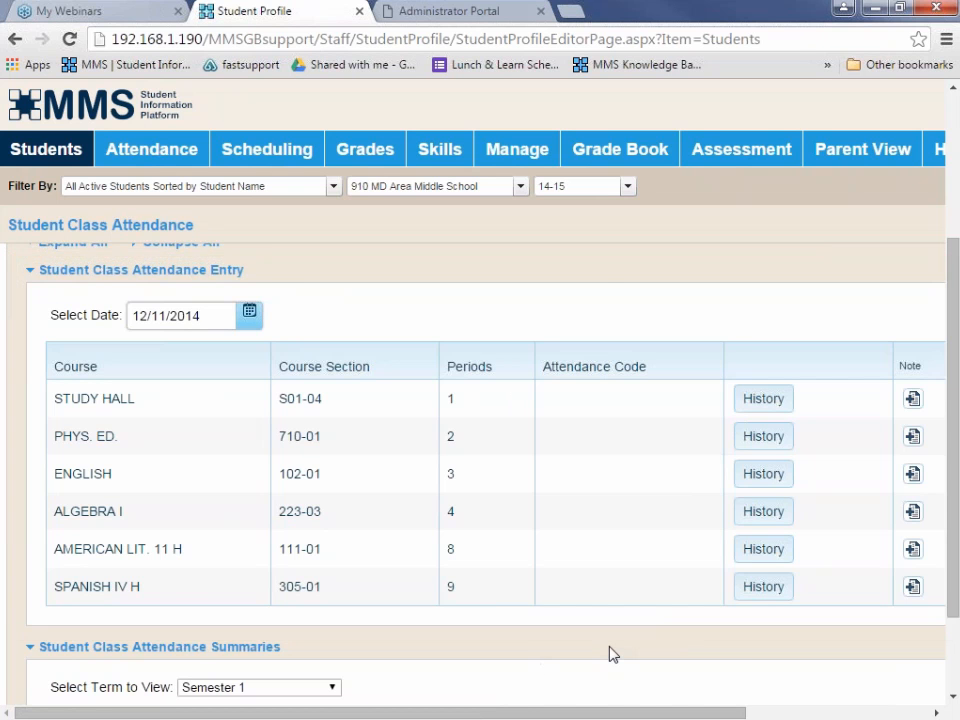
{"action": "scroll", "coordinate": [608, 653], "scroll_direction": "down", "scroll_amount": 2}
{"action": "left_click", "coordinate": [335, 578]}
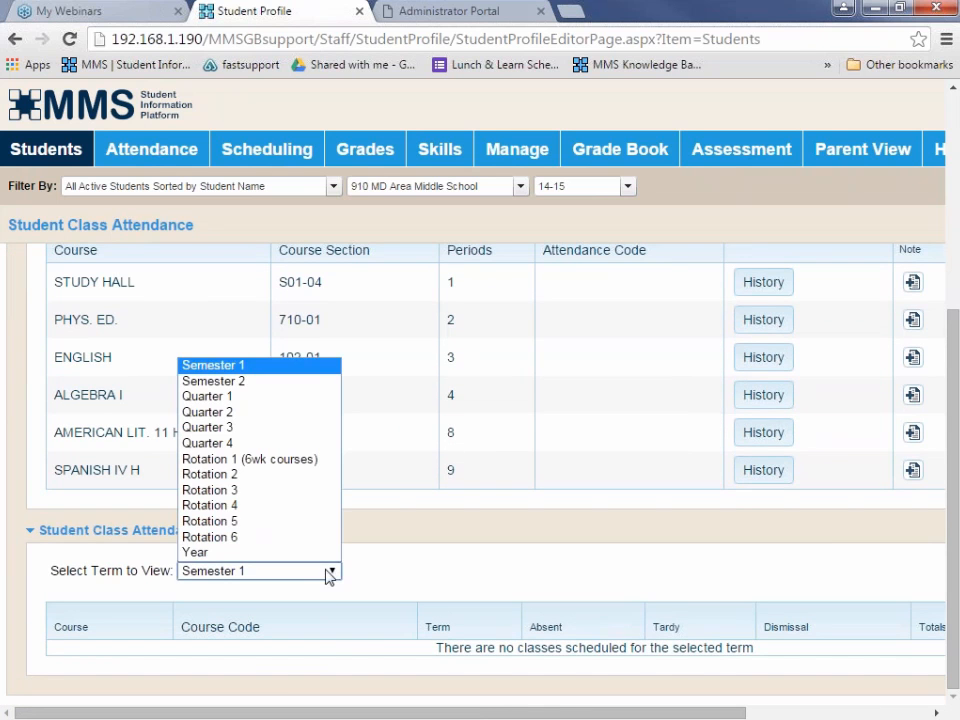
{"action": "left_click", "coordinate": [212, 557]}
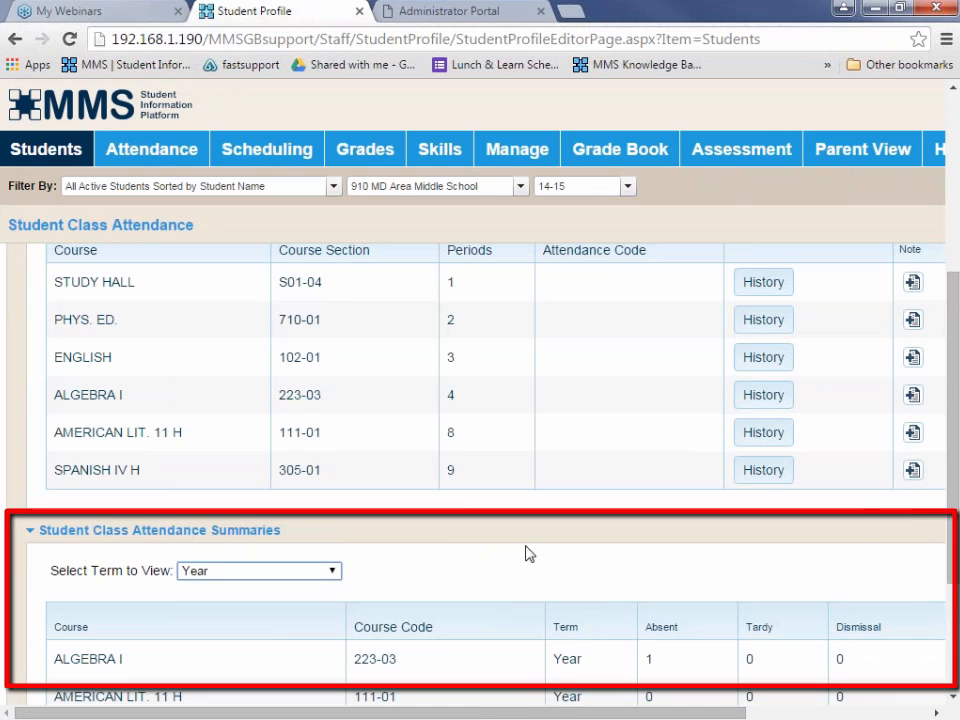
{"action": "left_click_drag", "start_coordinate": [956, 533], "coordinate": [956, 639]}
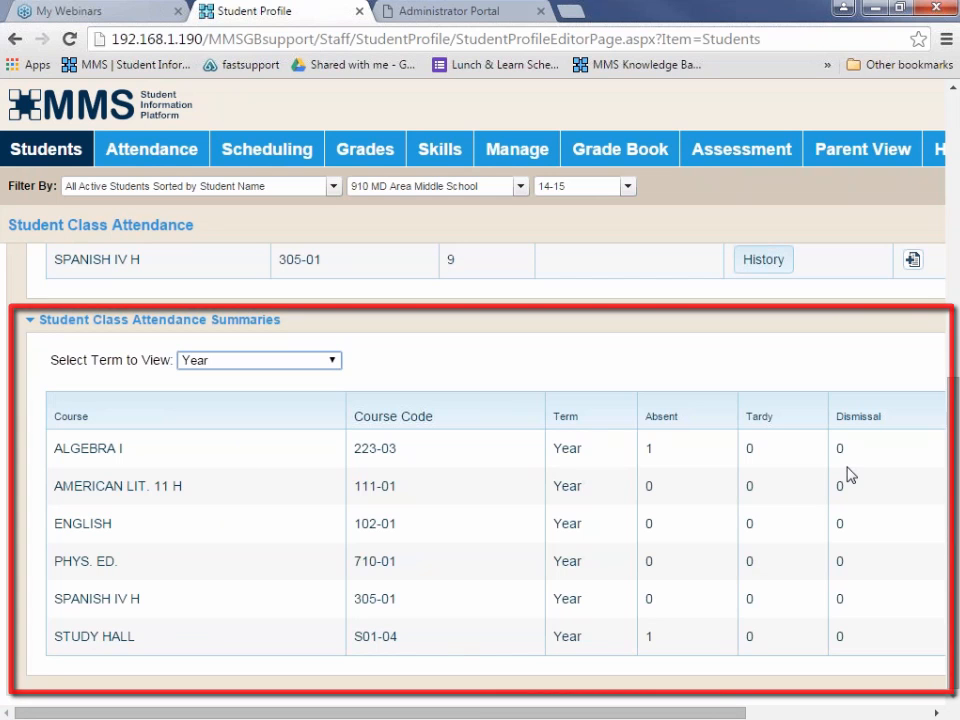
Try to set the 12/11/2014 attendance code for AMERICAN LIT. 11 H, section 111-01, to Absent and save it.
{"action": "left_click_drag", "start_coordinate": [956, 536], "coordinate": [956, 390]}
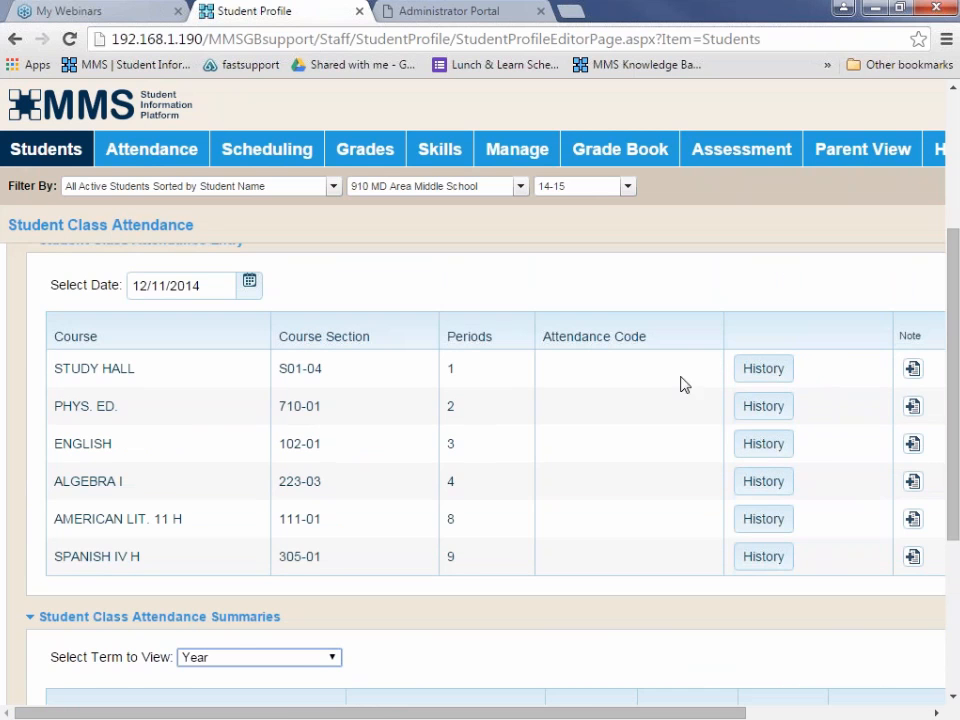
{"action": "left_click_drag", "start_coordinate": [287, 716], "coordinate": [314, 716]}
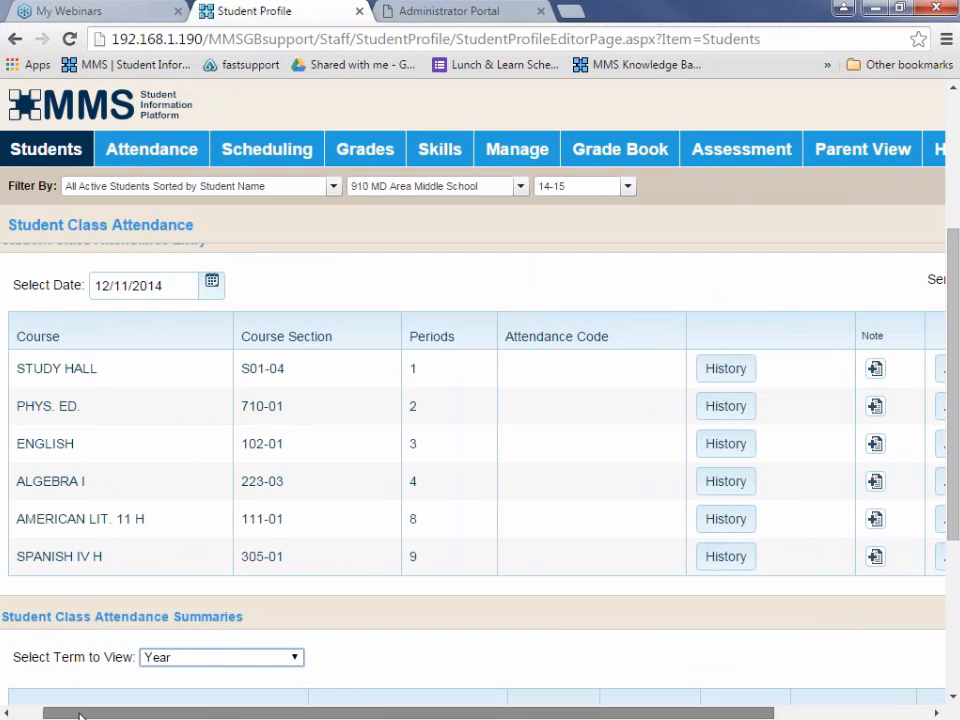
{"action": "left_click_drag", "start_coordinate": [80, 716], "coordinate": [240, 716]}
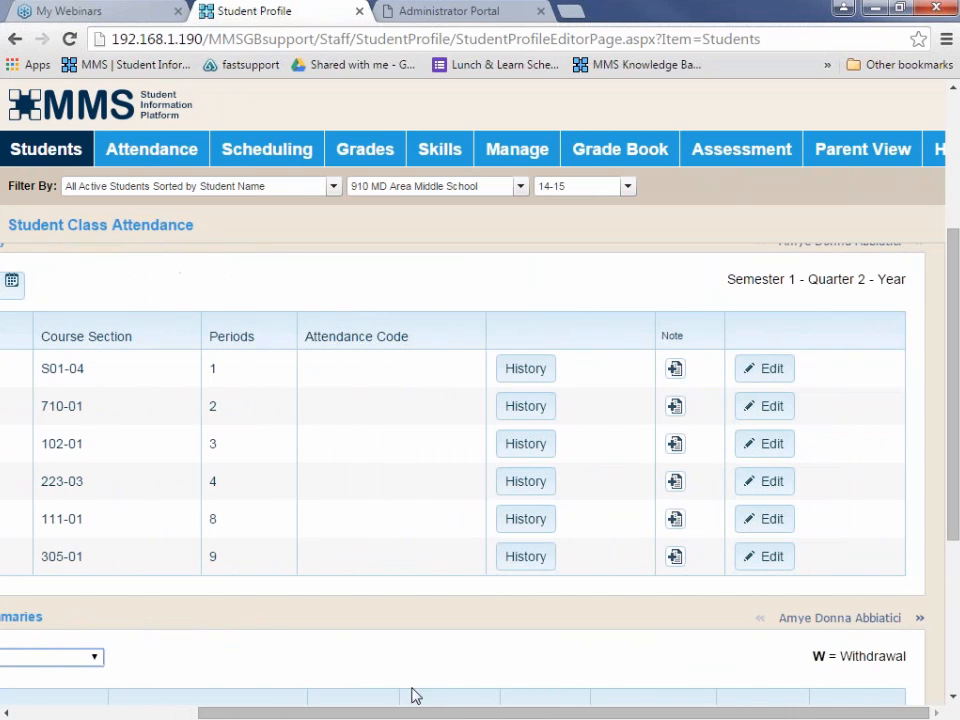
{"action": "left_click", "coordinate": [772, 520]}
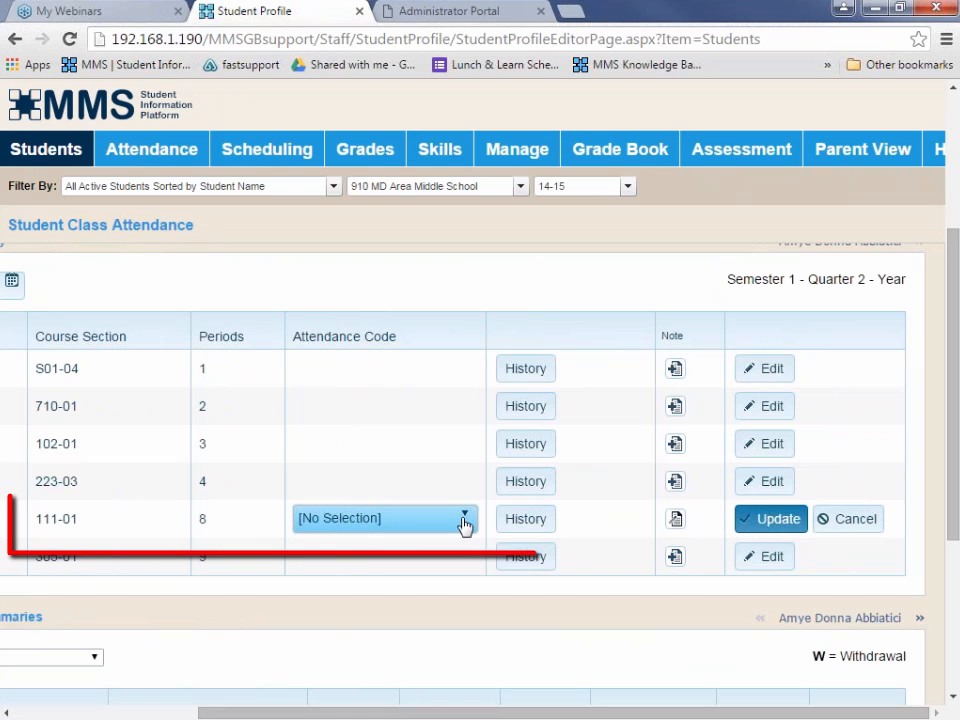
{"action": "left_click_drag", "start_coordinate": [380, 716], "coordinate": [210, 716]}
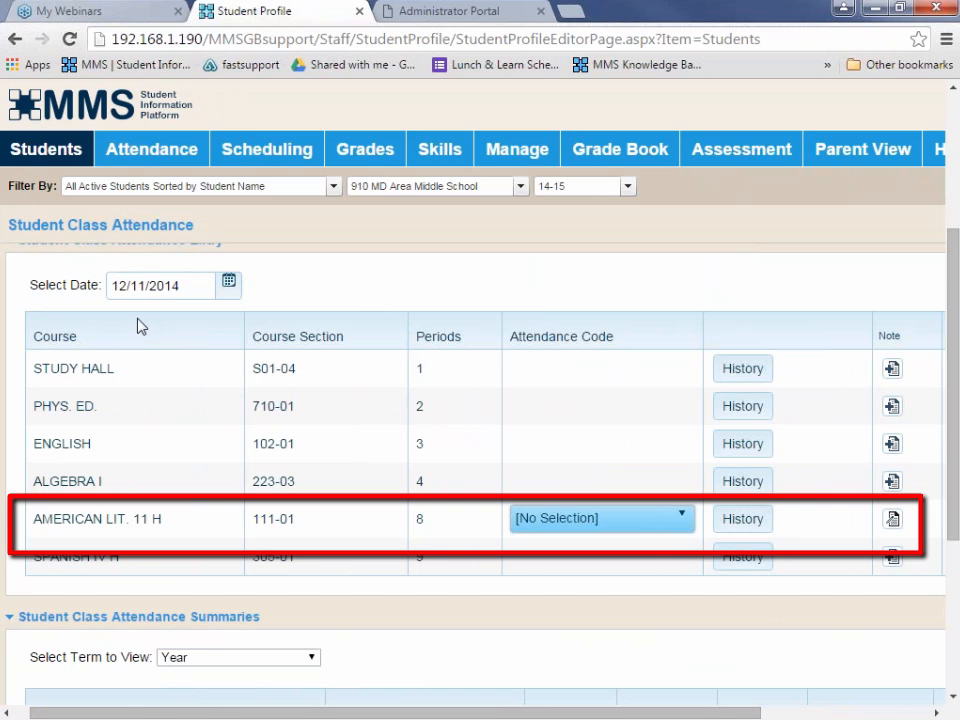
{"action": "left_click", "coordinate": [681, 519]}
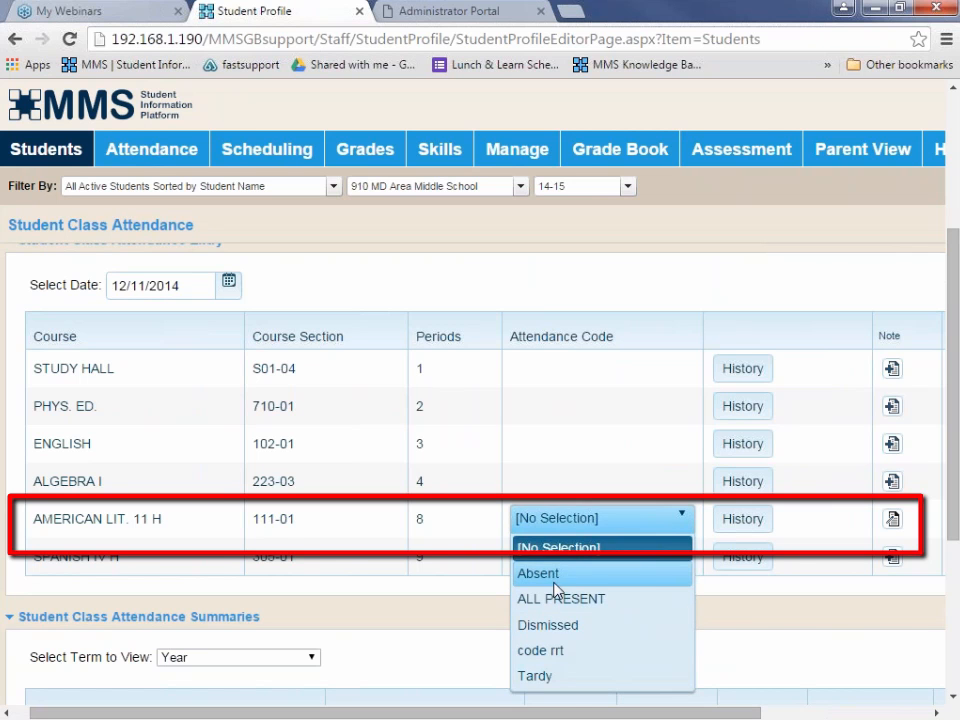
{"action": "left_click", "coordinate": [561, 576]}
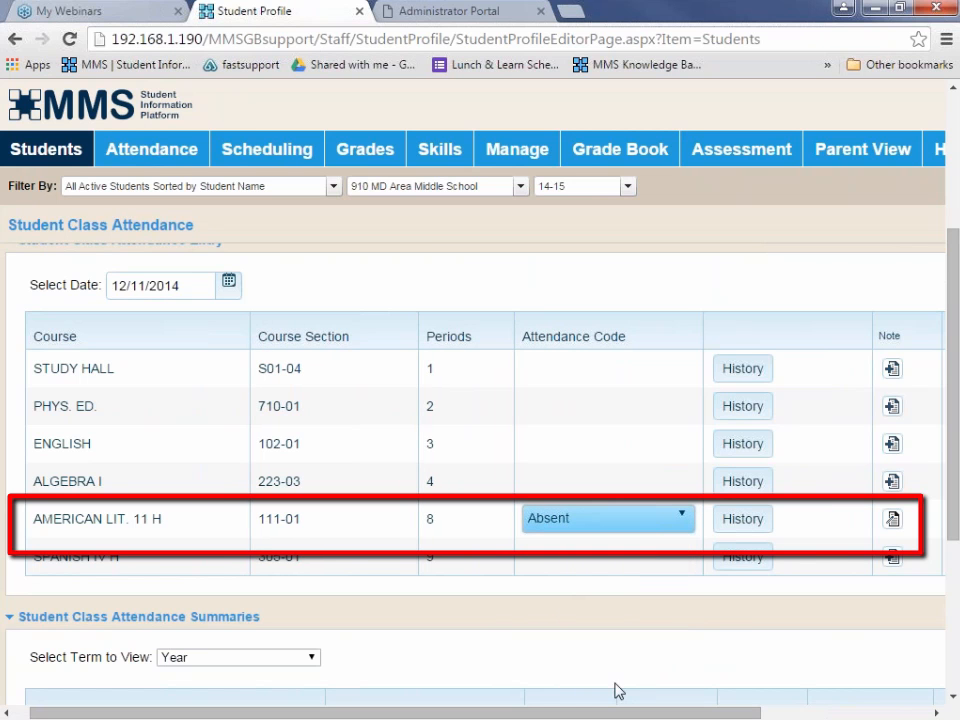
{"action": "left_click_drag", "start_coordinate": [615, 716], "coordinate": [770, 716]}
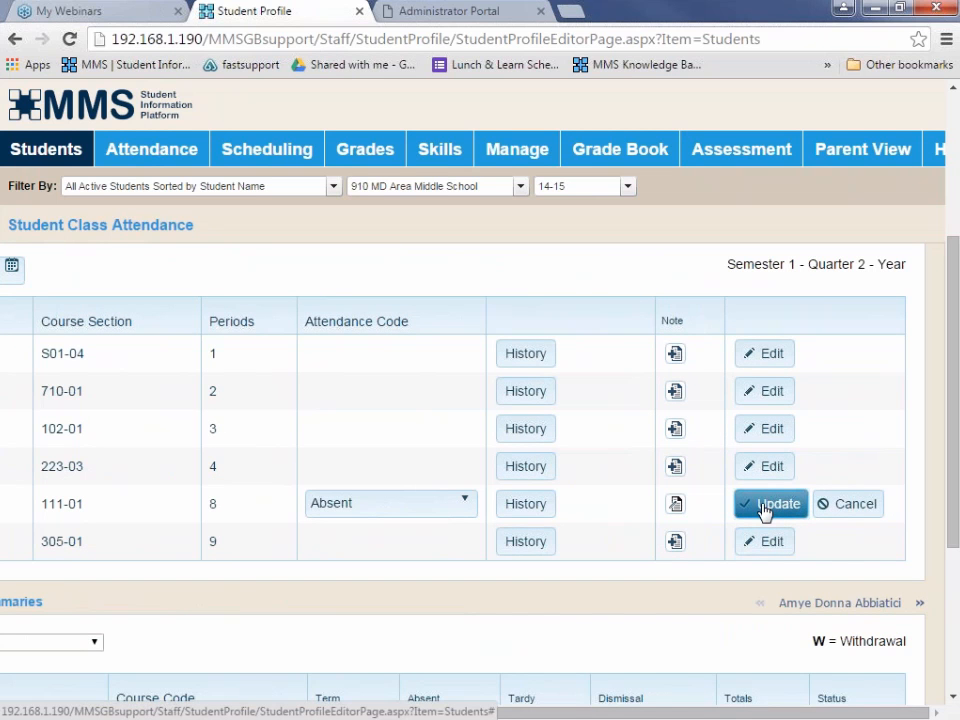
{"action": "left_click", "coordinate": [767, 506]}
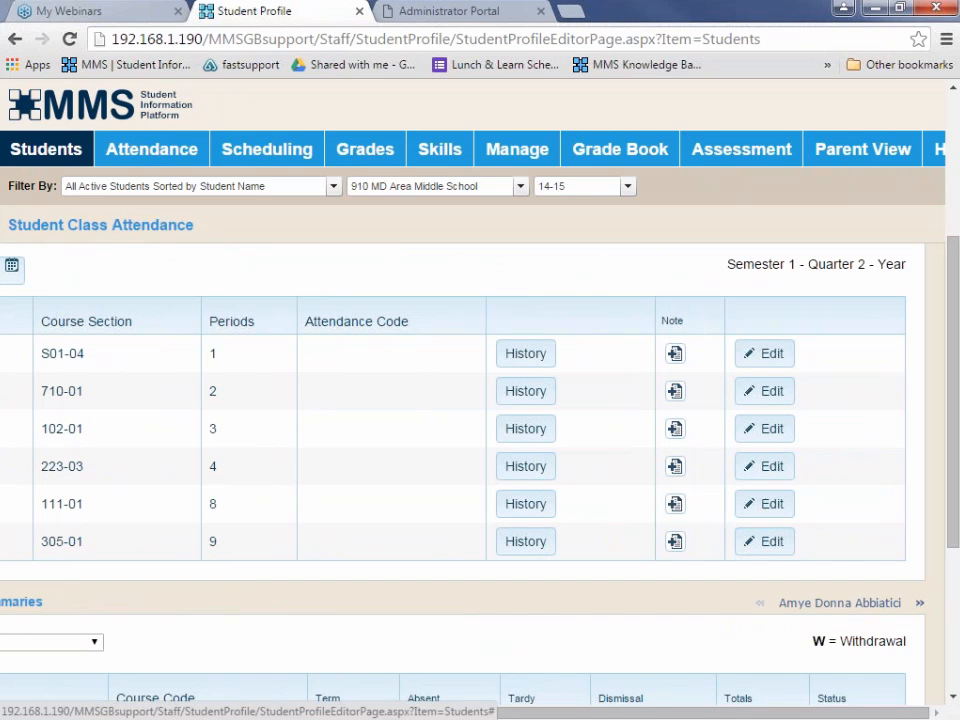
Edit the section 111-01 class attendance entry again, set its attendance code to Dismissed and submit the update.
{"action": "left_click", "coordinate": [759, 505]}
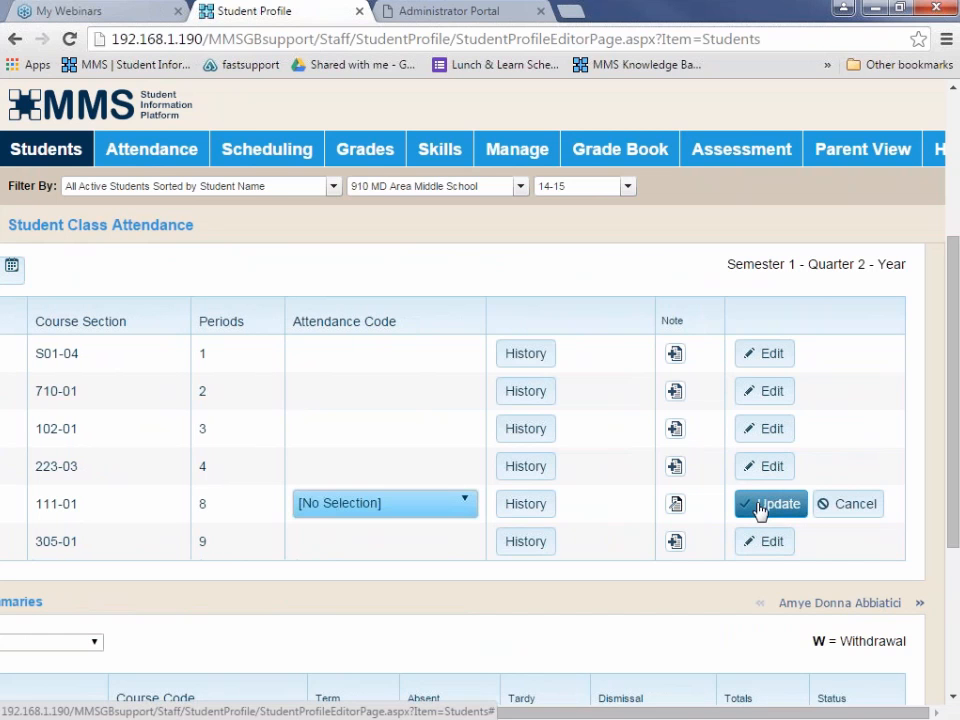
{"action": "left_click", "coordinate": [466, 504]}
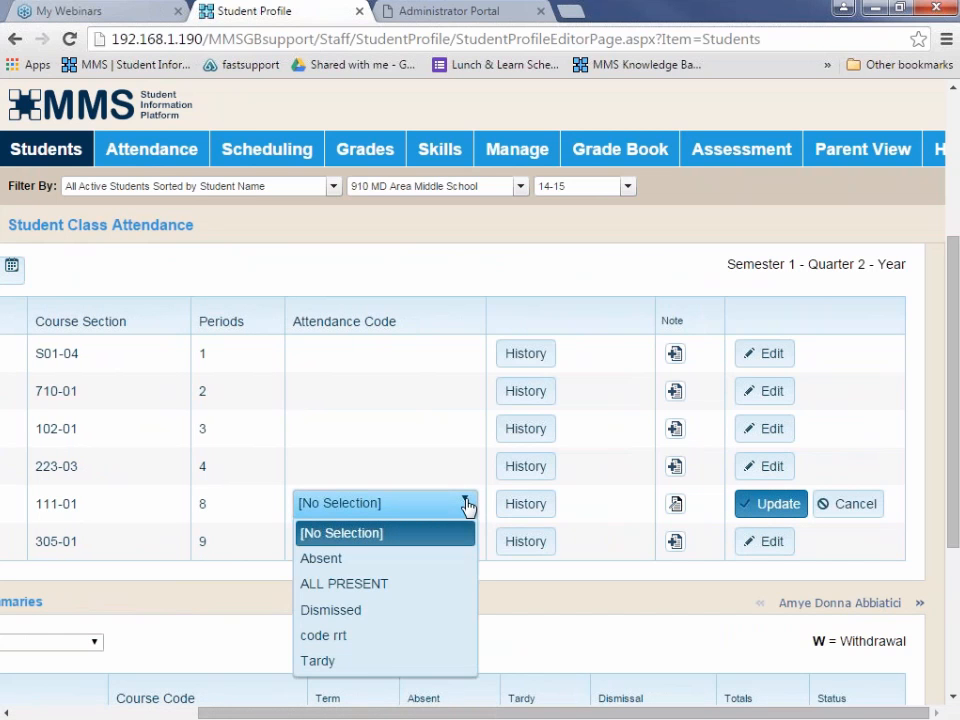
{"action": "left_click", "coordinate": [366, 611]}
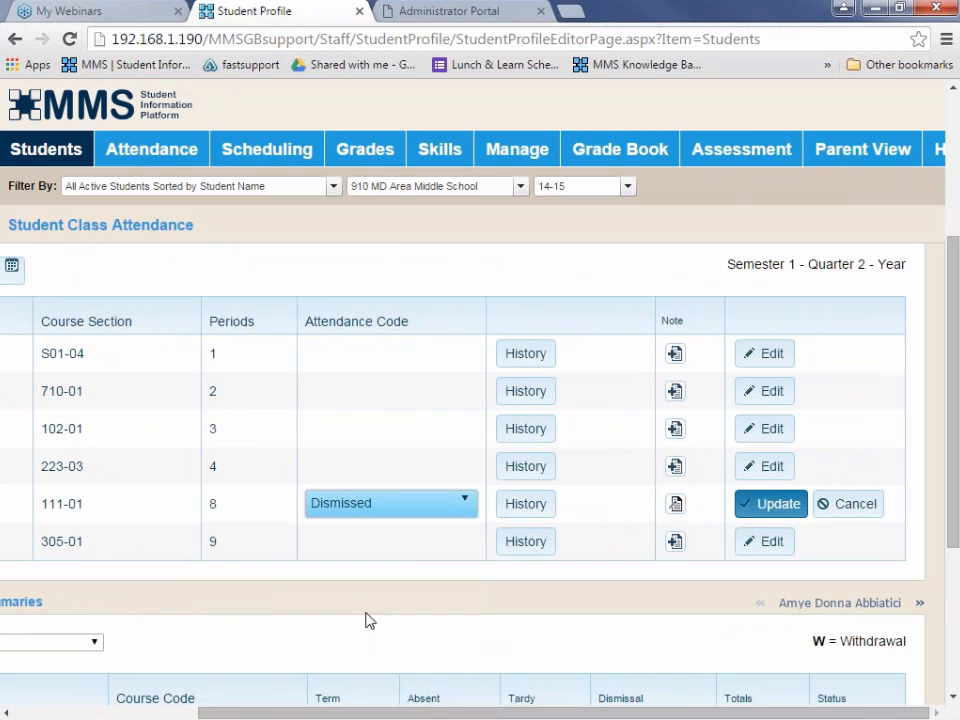
{"action": "left_click", "coordinate": [790, 505]}
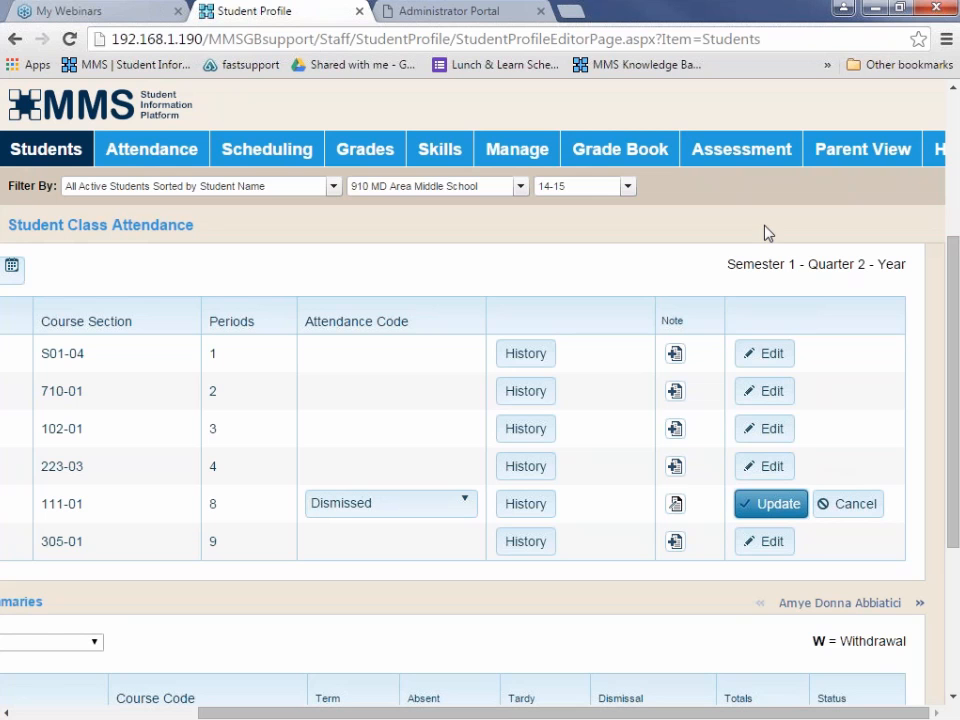
Open the Build Data Source Files mail merge job and examine the available template types.
{"action": "left_click", "coordinate": [519, 150]}
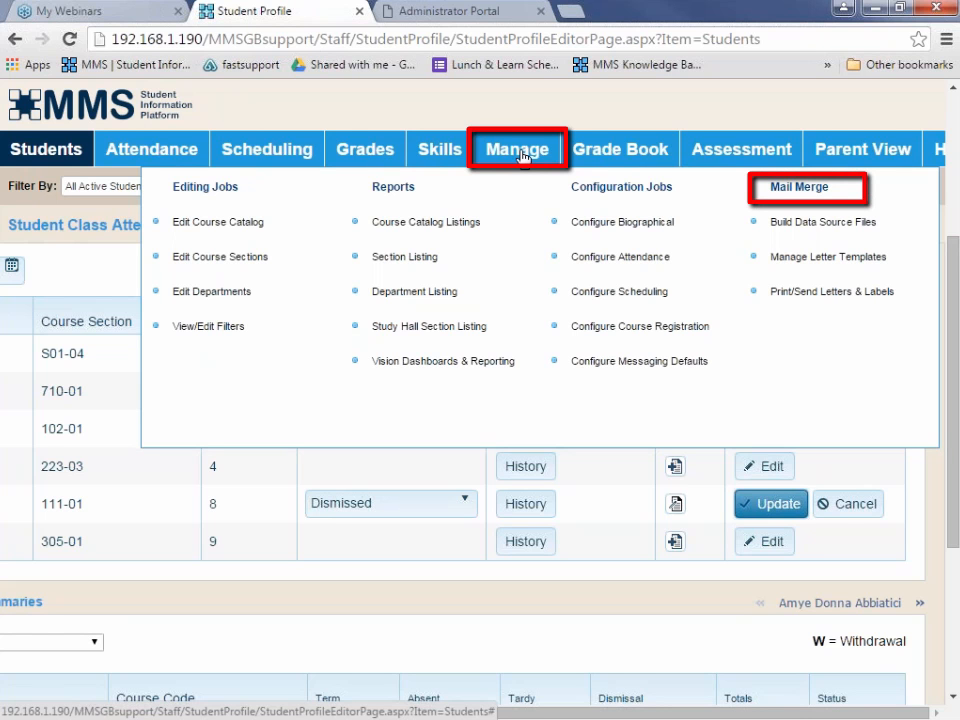
{"action": "left_click", "coordinate": [772, 222]}
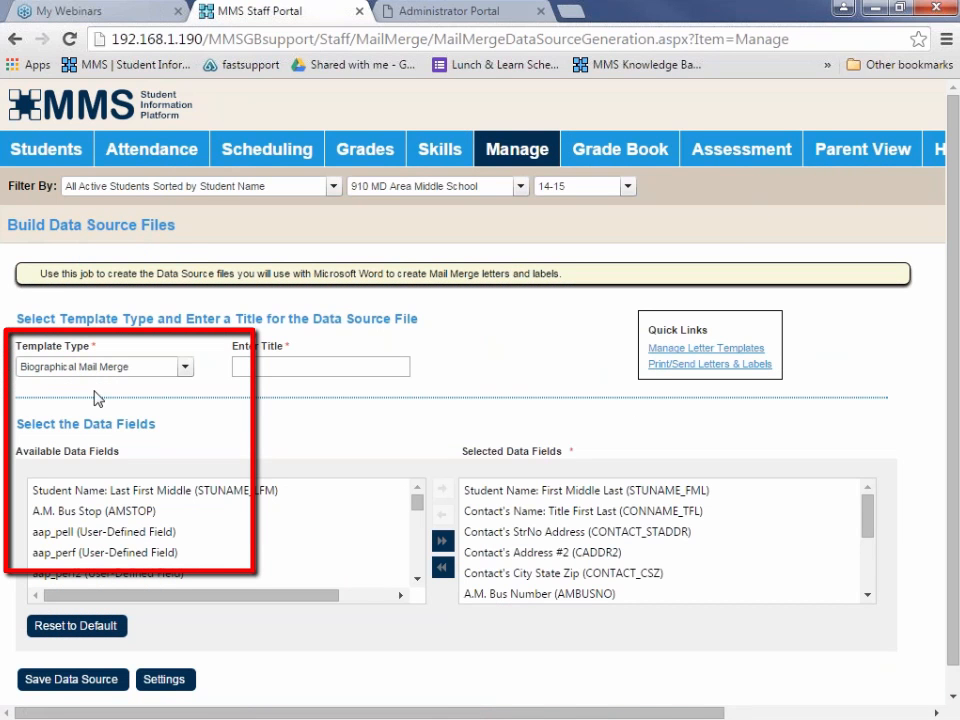
{"action": "left_click", "coordinate": [185, 369]}
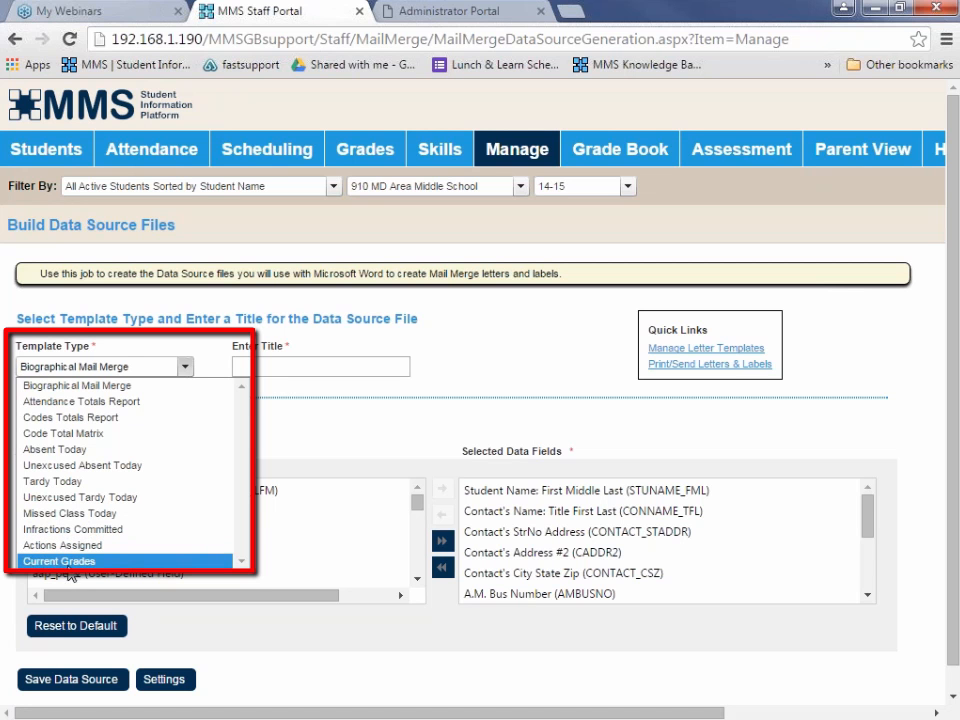
{"action": "left_click", "coordinate": [296, 438]}
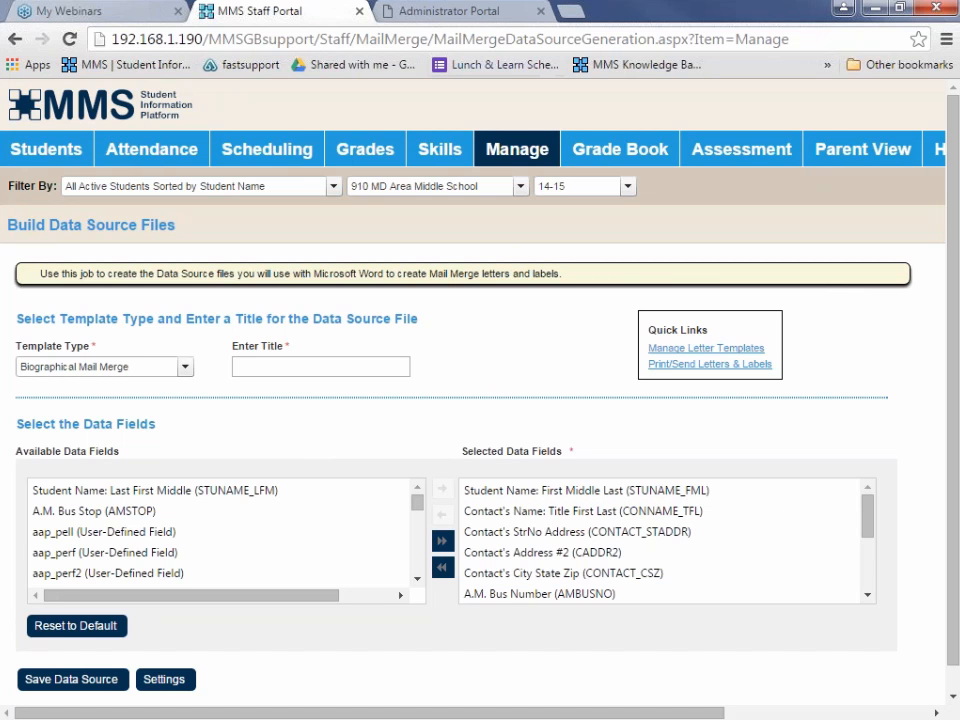
Switch to the Administrator Portal and log in with the administrator username and password.
{"action": "left_click", "coordinate": [512, 18]}
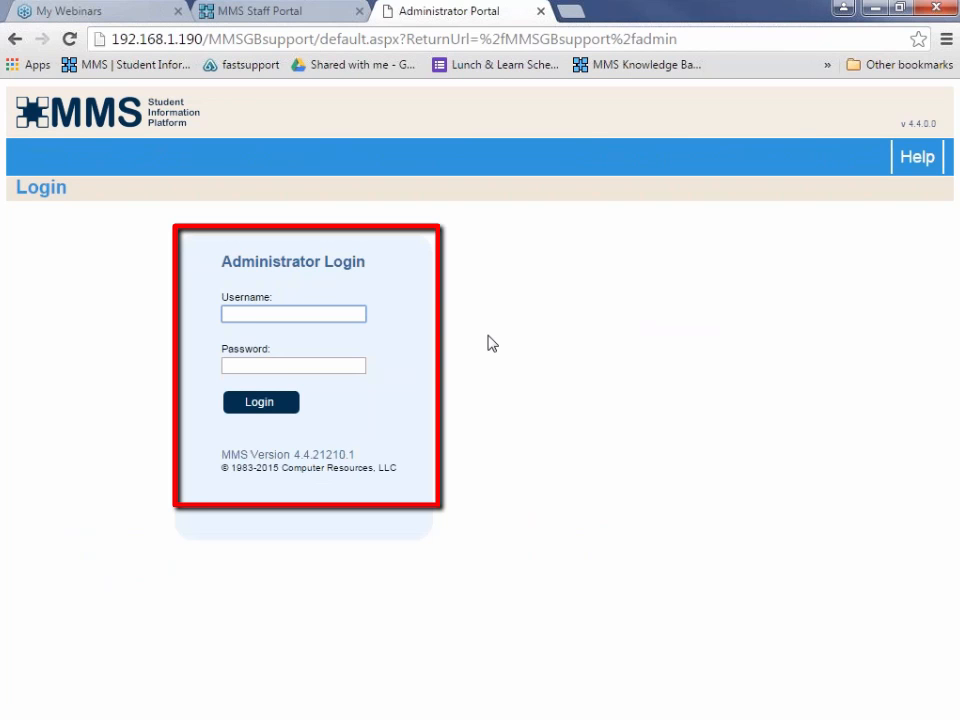
{"action": "type", "text": "e"}
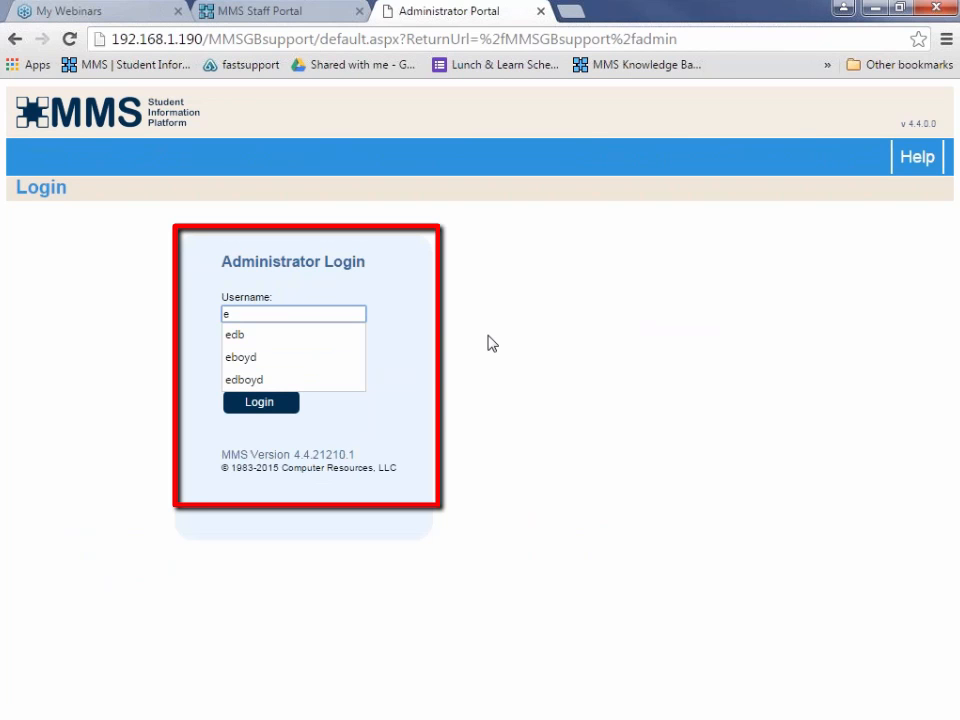
{"action": "key", "text": "Down"}
{"action": "key", "text": "Tab"}
{"action": "type", "text": "****"}
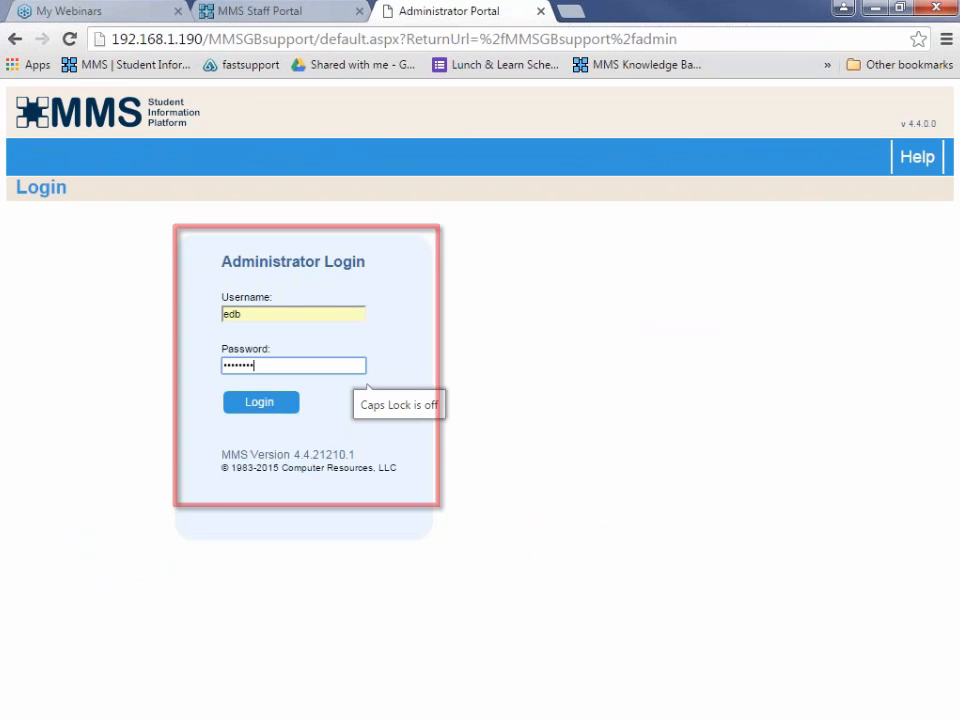
{"action": "key", "text": "Return"}
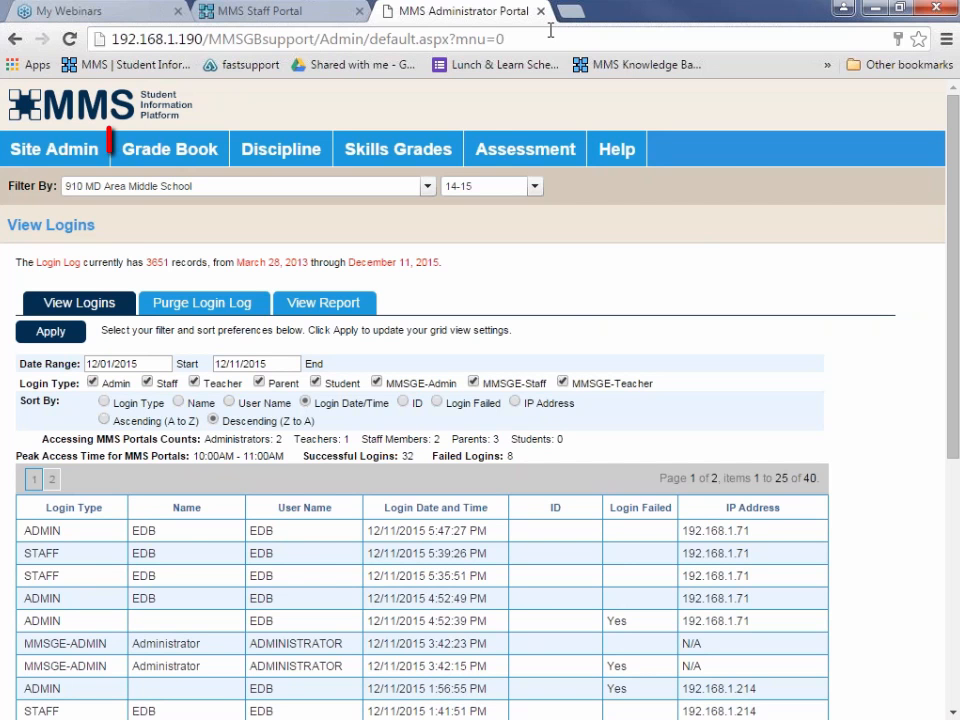
Open the grade book's Configure Averages - General Rules and review the target marking periods, including FAV Final Average, and the general rules.
{"action": "mouse_move", "coordinate": [155, 158]}
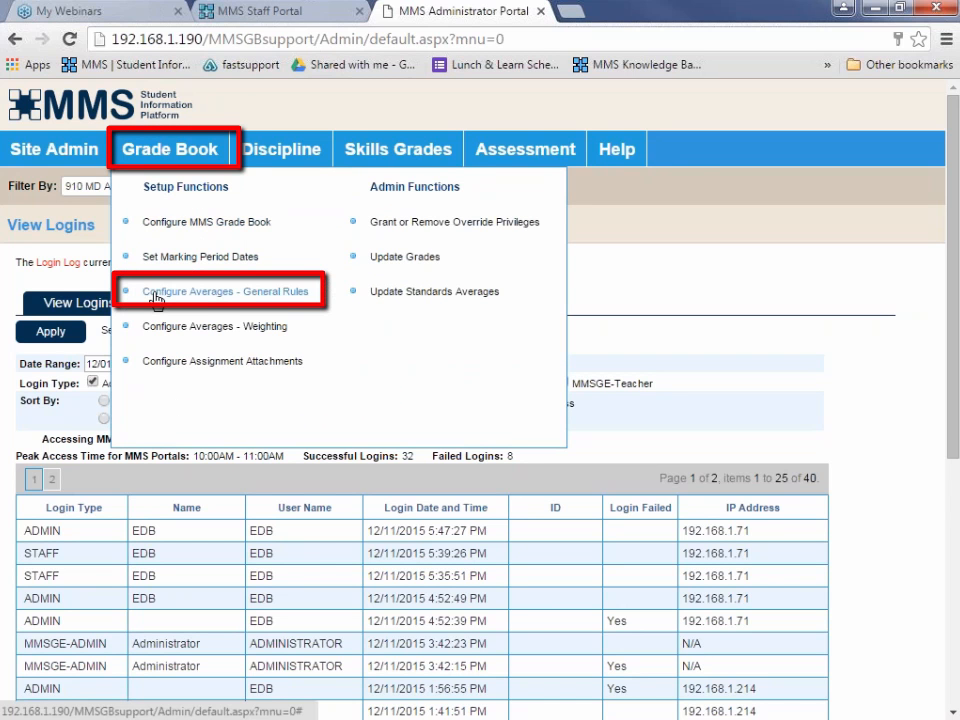
{"action": "left_click", "coordinate": [209, 297]}
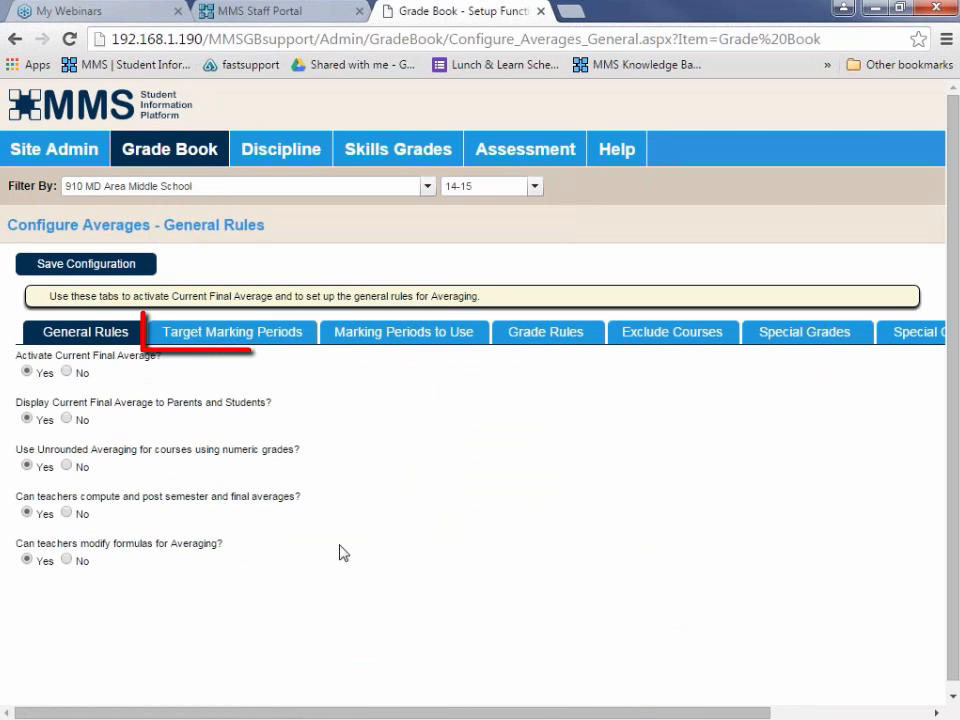
{"action": "left_click", "coordinate": [234, 340]}
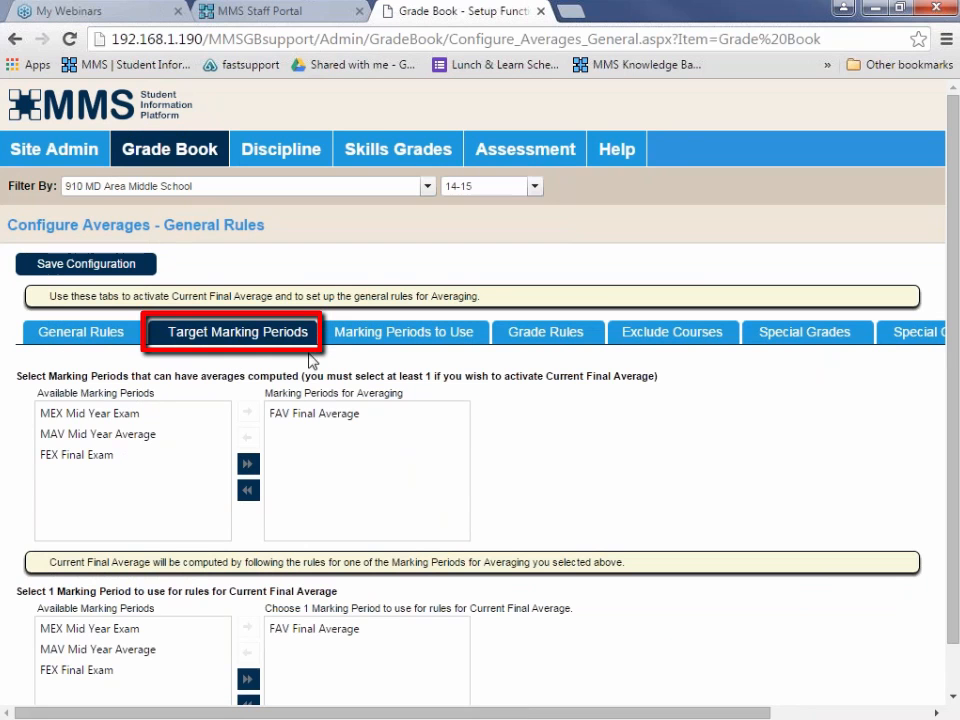
{"action": "scroll", "coordinate": [650, 662], "scroll_direction": "down", "scroll_amount": 1}
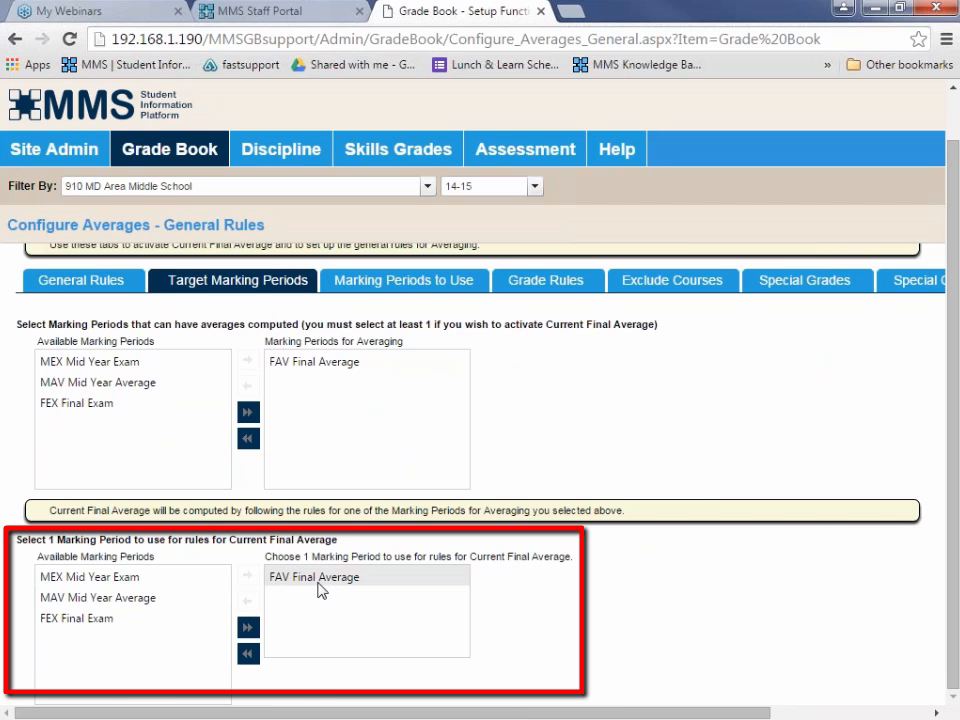
{"action": "left_click", "coordinate": [379, 581]}
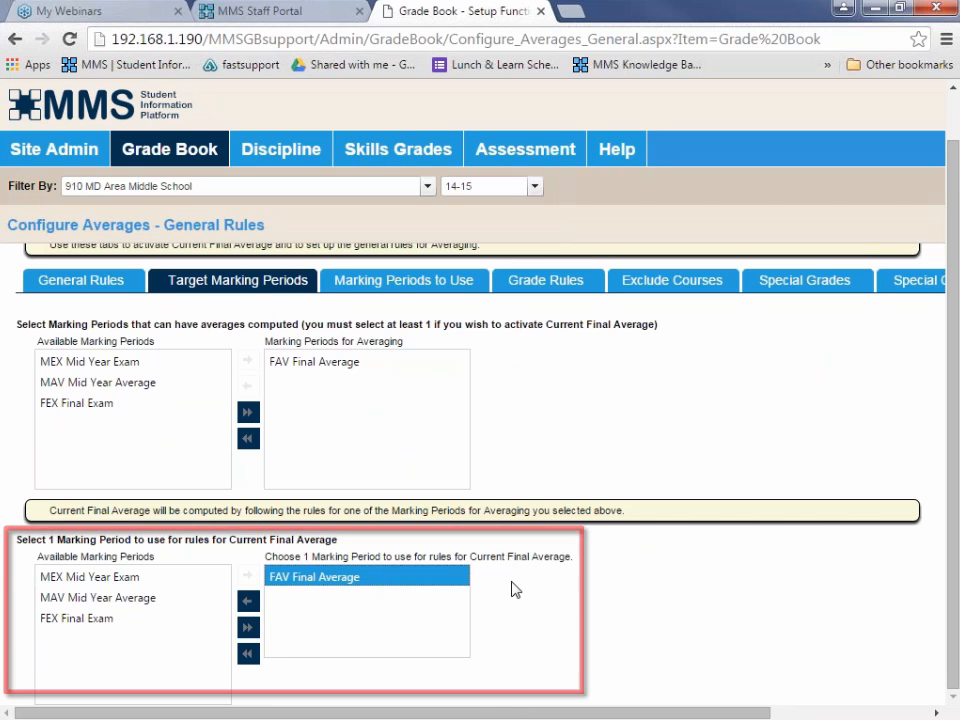
{"action": "scroll", "coordinate": [581, 608], "scroll_direction": "up", "scroll_amount": 1}
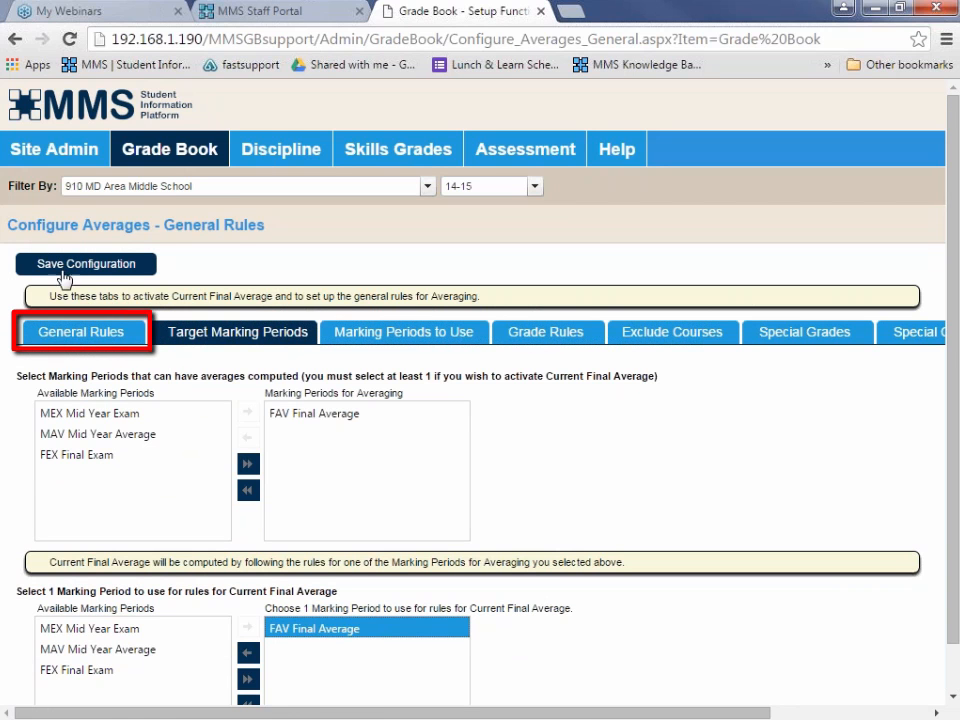
{"action": "left_click", "coordinate": [78, 336]}
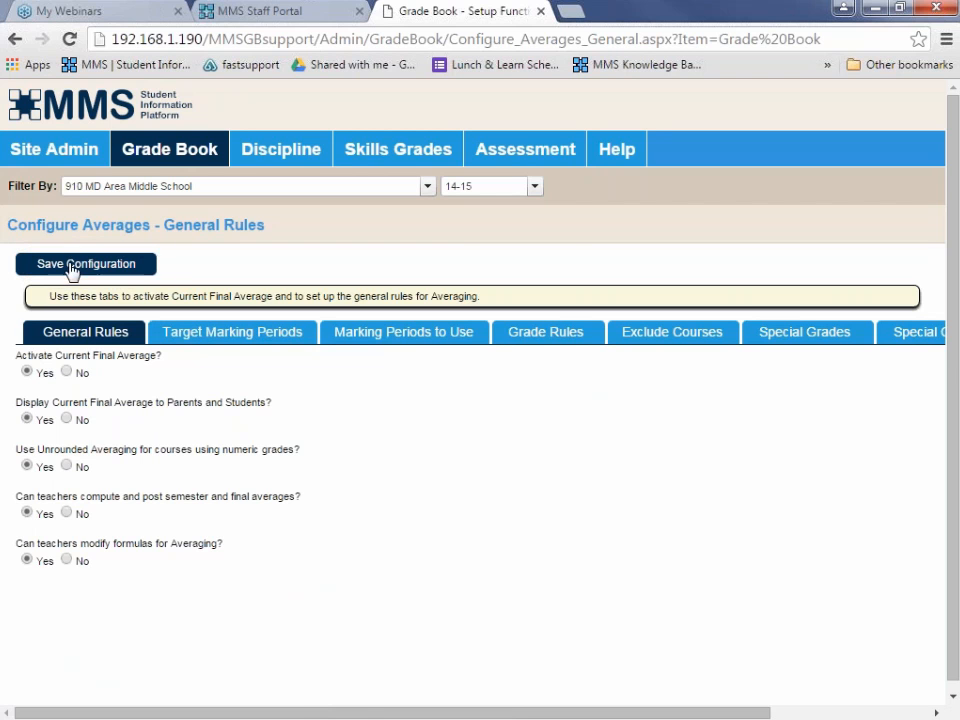
In Configure Averages - Weighting, choose grade plan YRP Year Course - Std and marking period FAV Final Average, and set the averaging method to Simple.
{"action": "mouse_move", "coordinate": [191, 155]}
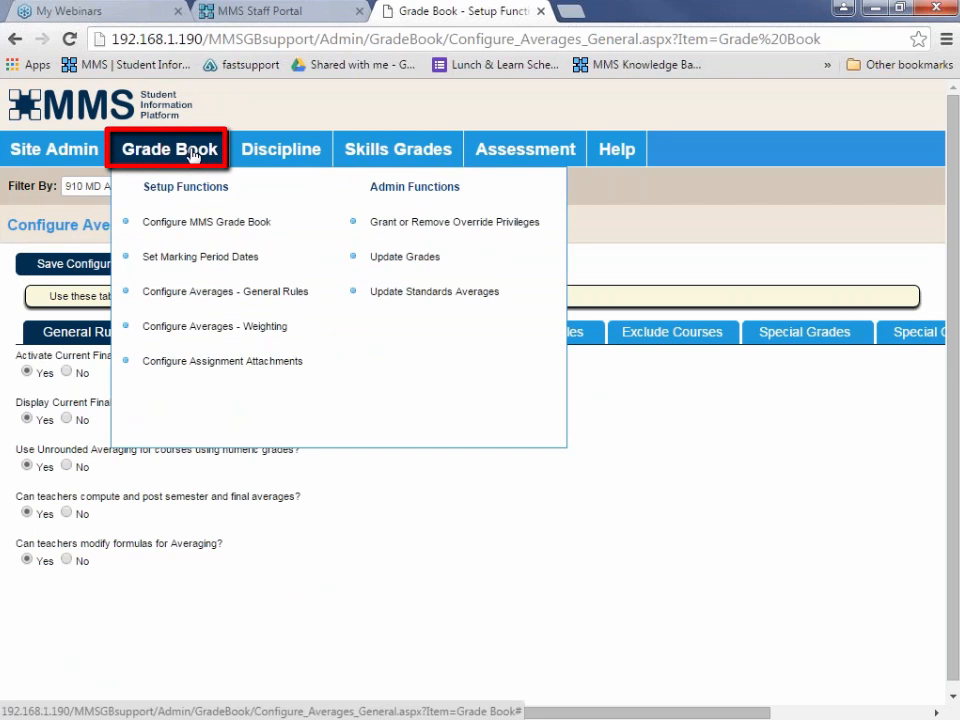
{"action": "left_click", "coordinate": [215, 332]}
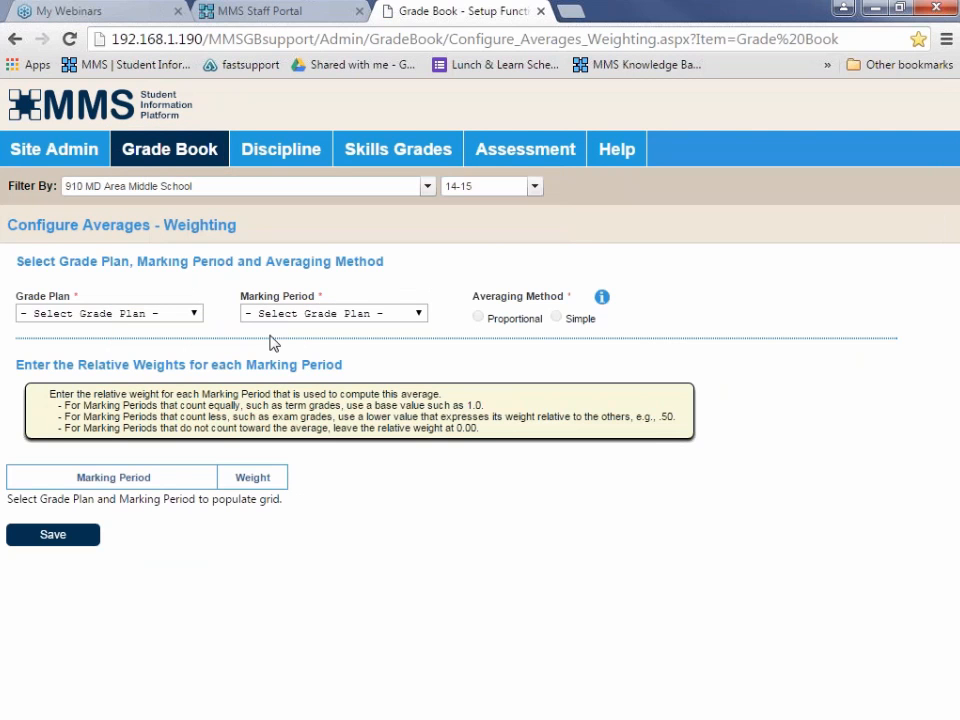
{"action": "left_click", "coordinate": [196, 313]}
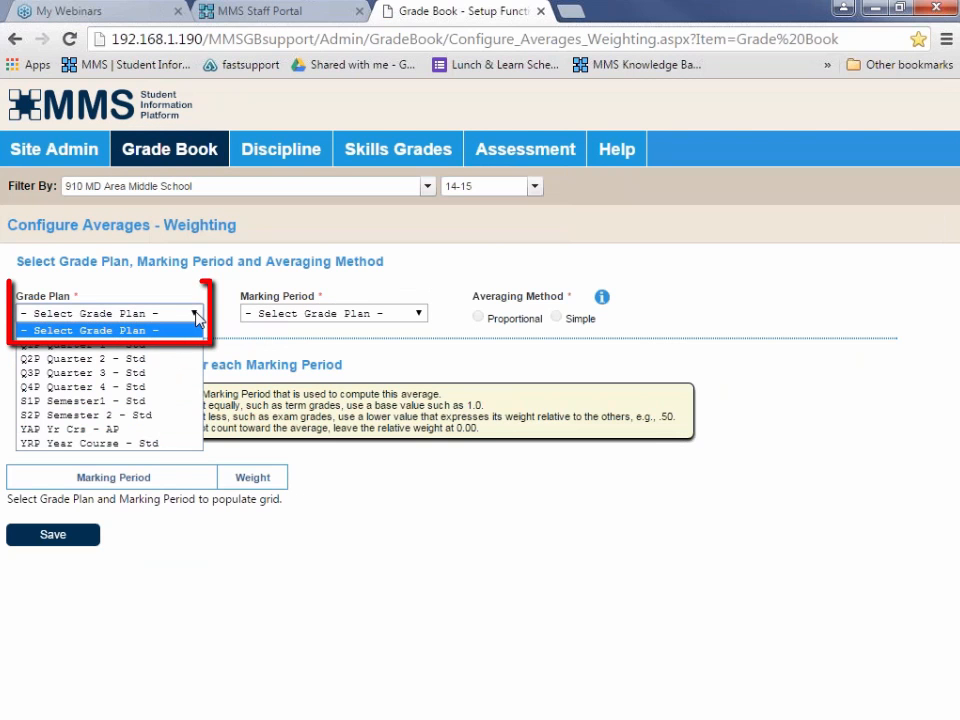
{"action": "left_click", "coordinate": [57, 446]}
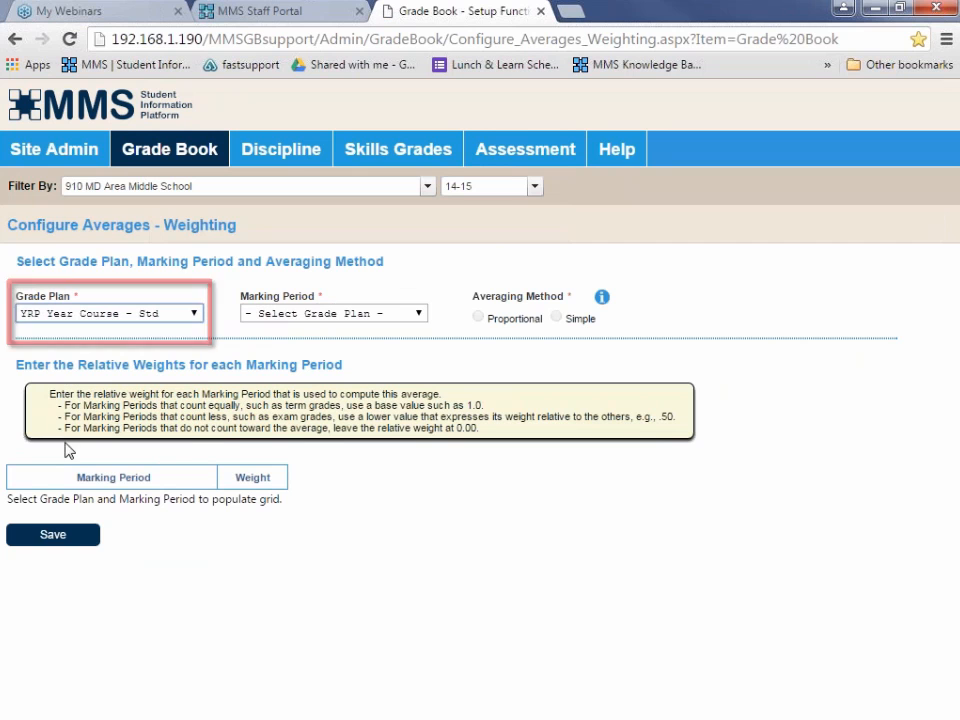
{"action": "left_click", "coordinate": [418, 314]}
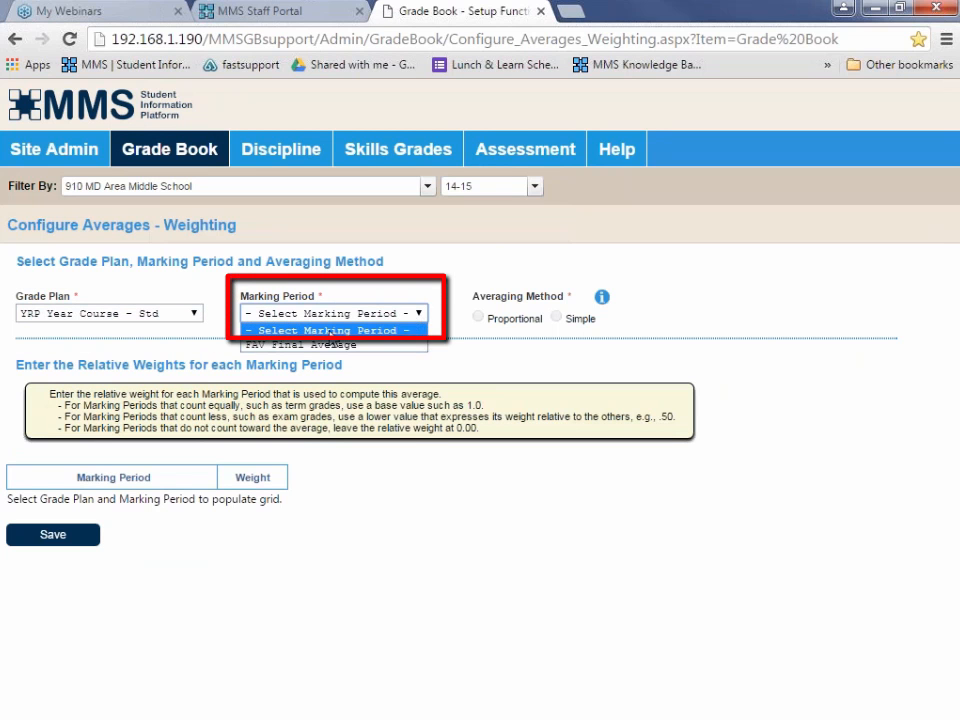
{"action": "left_click", "coordinate": [306, 345]}
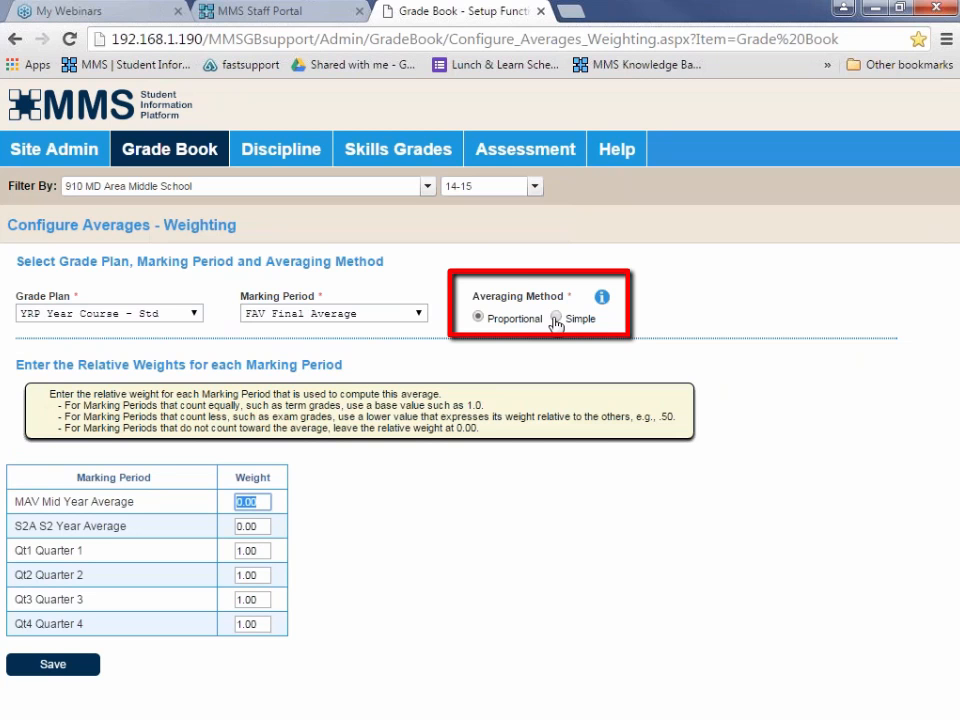
{"action": "left_click", "coordinate": [556, 316]}
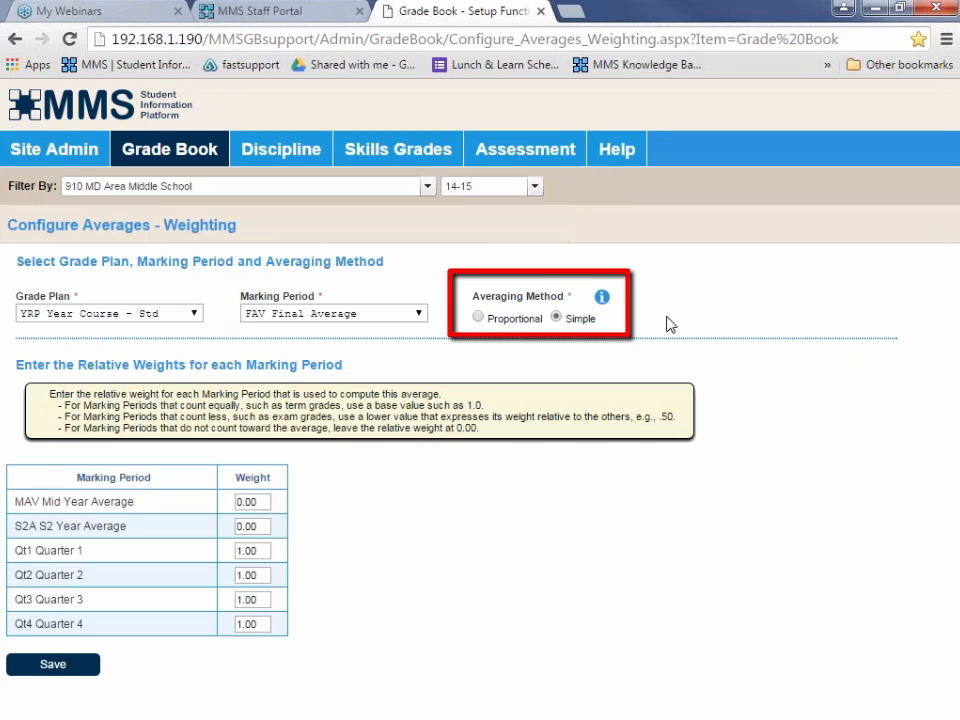